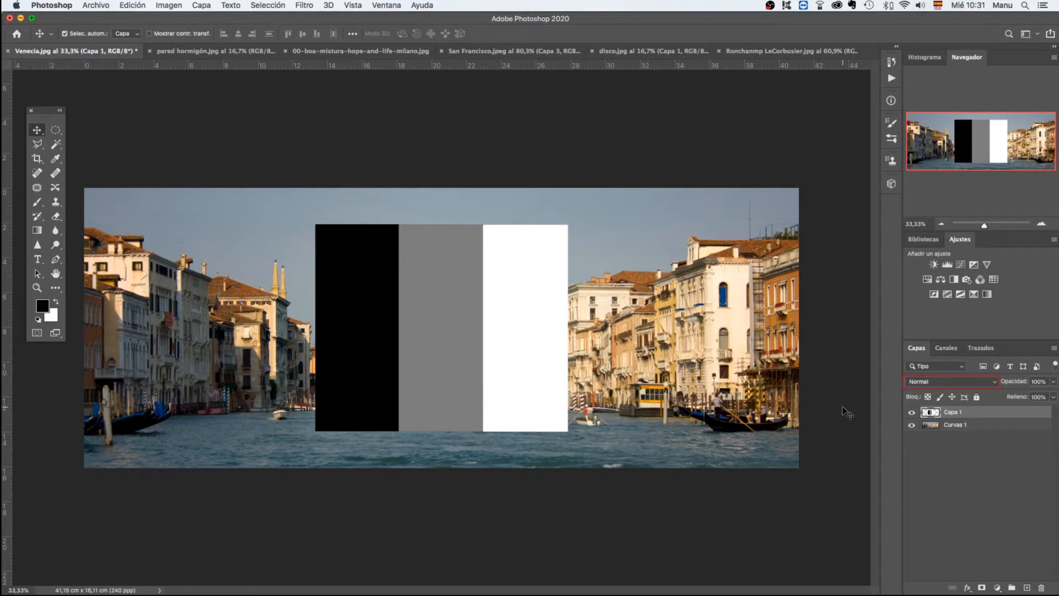
# Review the blending modes available for Capa 1 and for the Brush tool, keeping both at Normal.
pyautogui.click(995, 381)
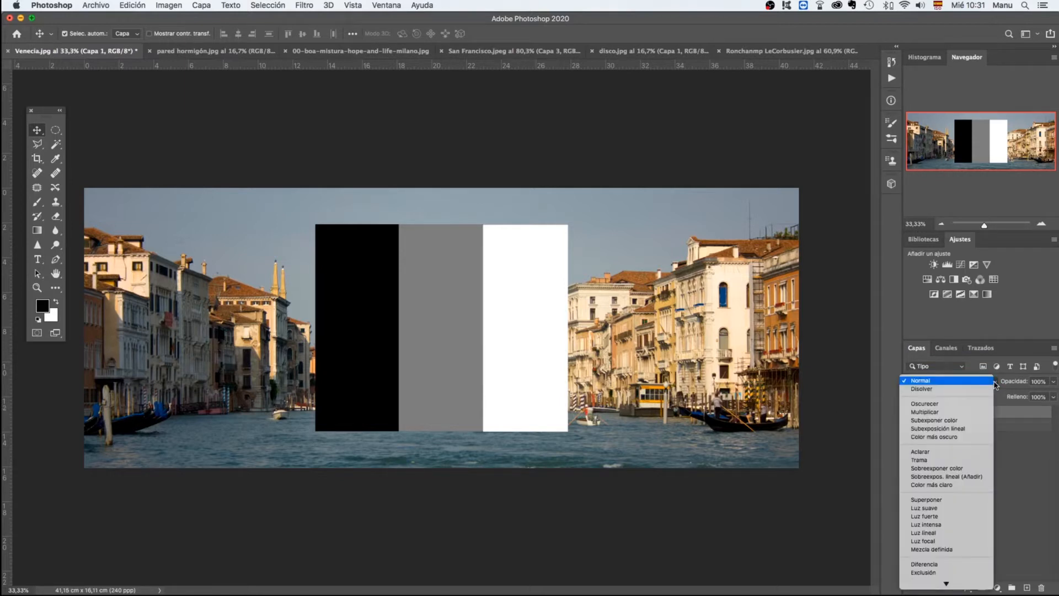
pyautogui.click(984, 382)
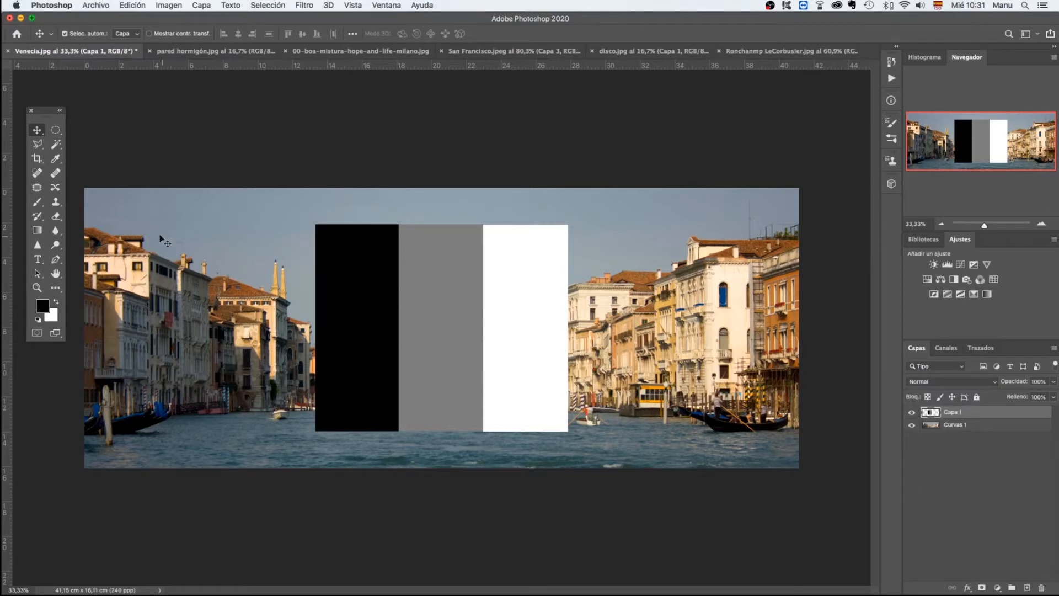
pyautogui.click(37, 203)
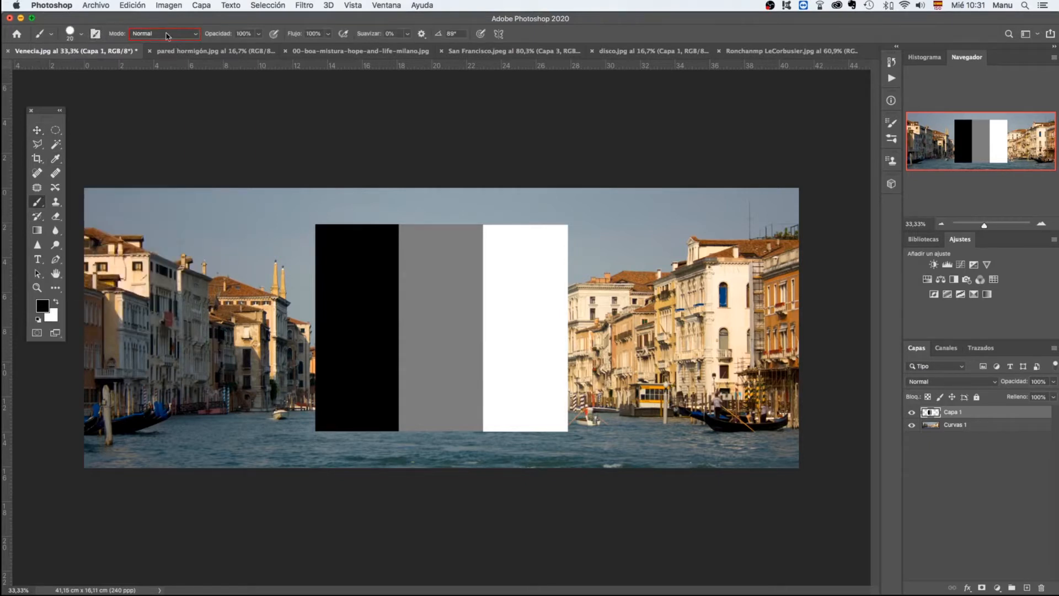
pyautogui.click(195, 37)
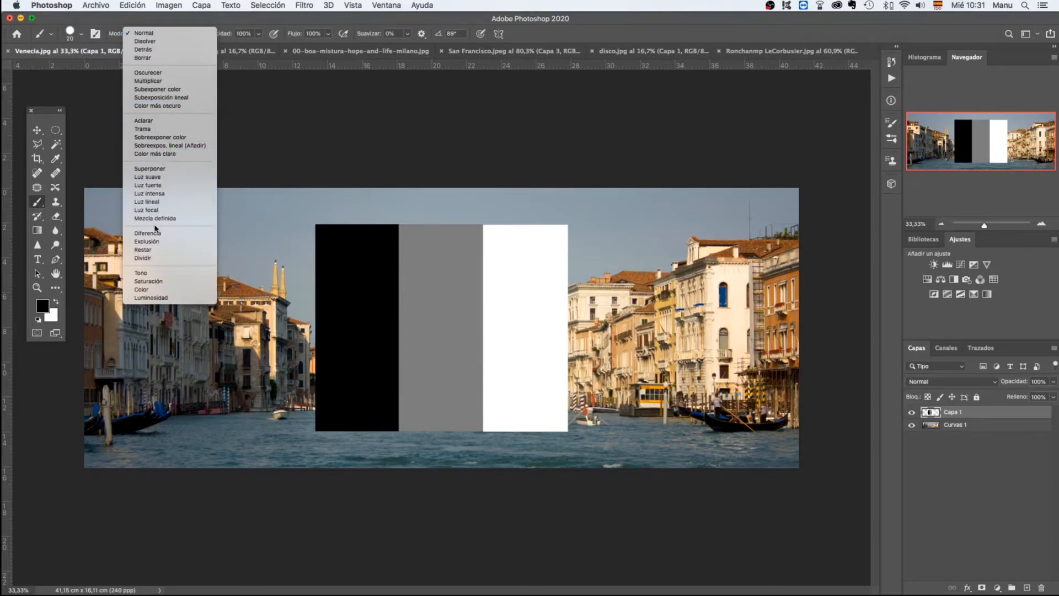
pyautogui.click(145, 34)
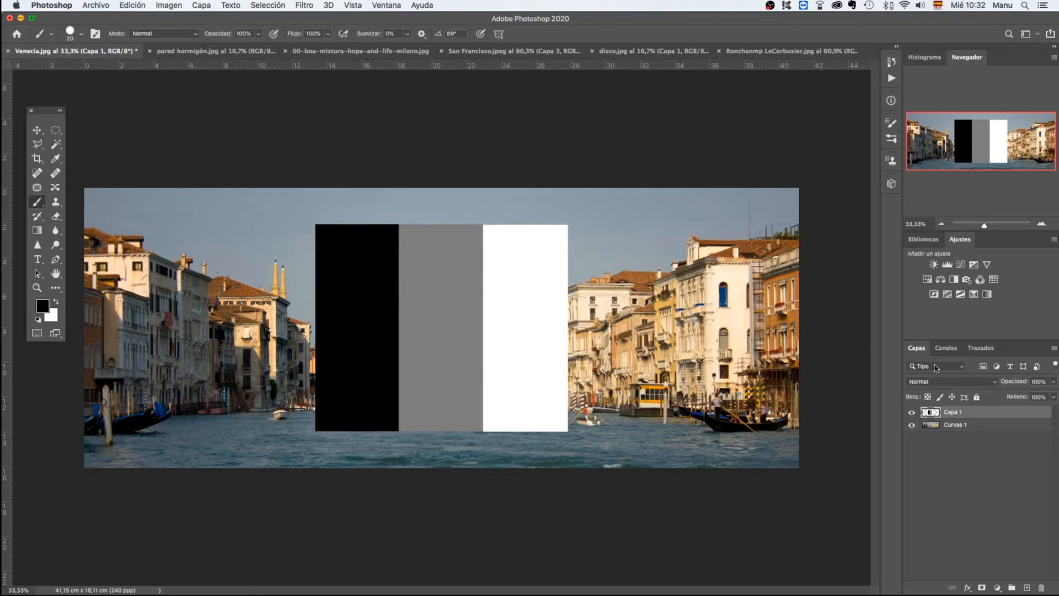
# Preview blending modes on Capa 1 while keeping Normal, and toggle the layer's visibility to compare it with the Venice photo.
pyautogui.click(995, 384)
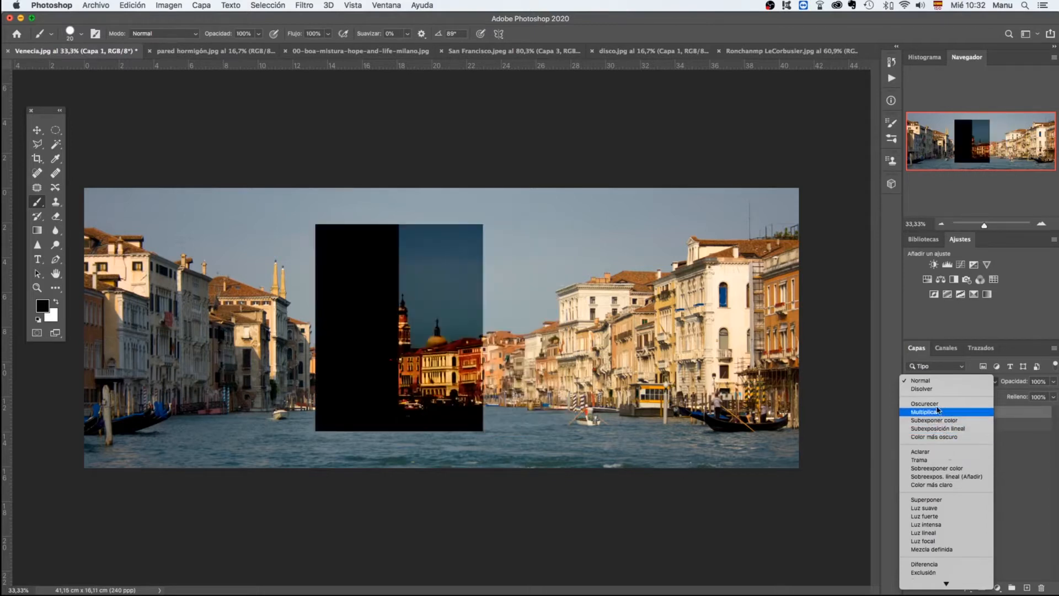
pyautogui.click(932, 382)
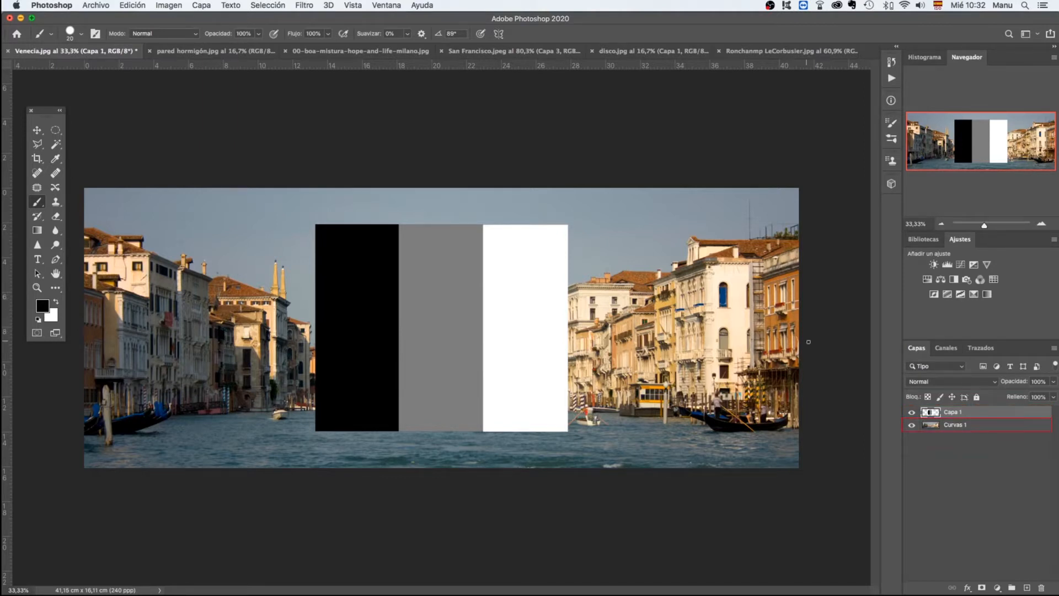
pyautogui.click(912, 412)
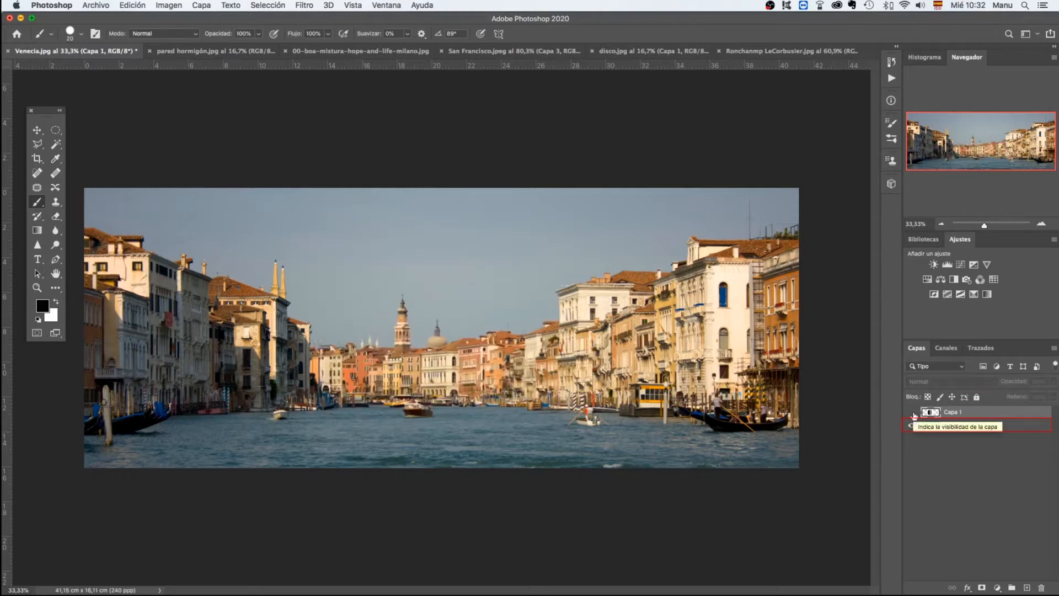
pyautogui.click(912, 412)
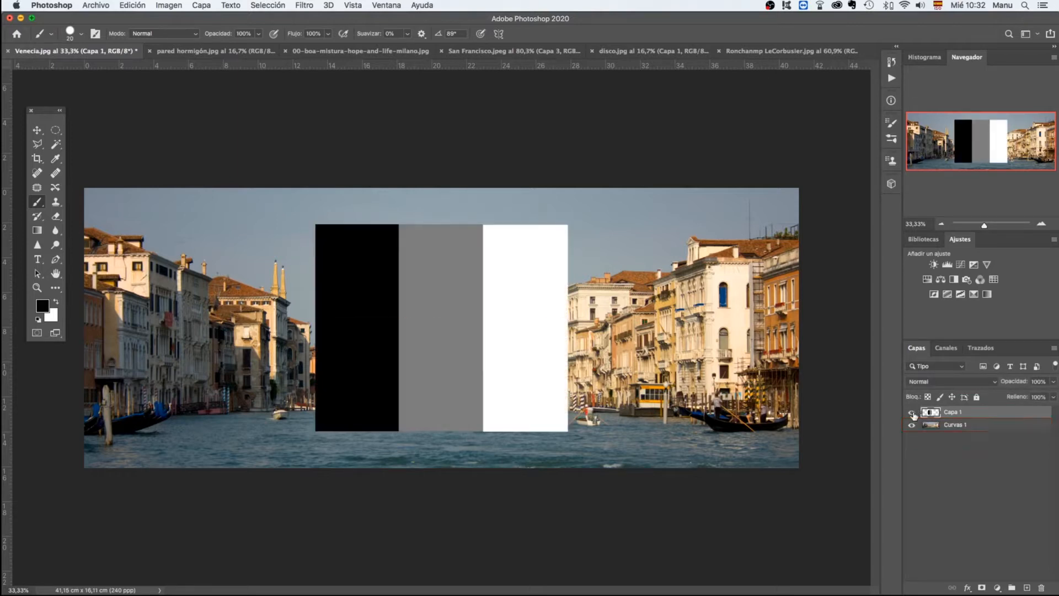
# Try the Diferencia blending mode on Capa 1, and switch the layer to Oscurecer.
pyautogui.click(989, 382)
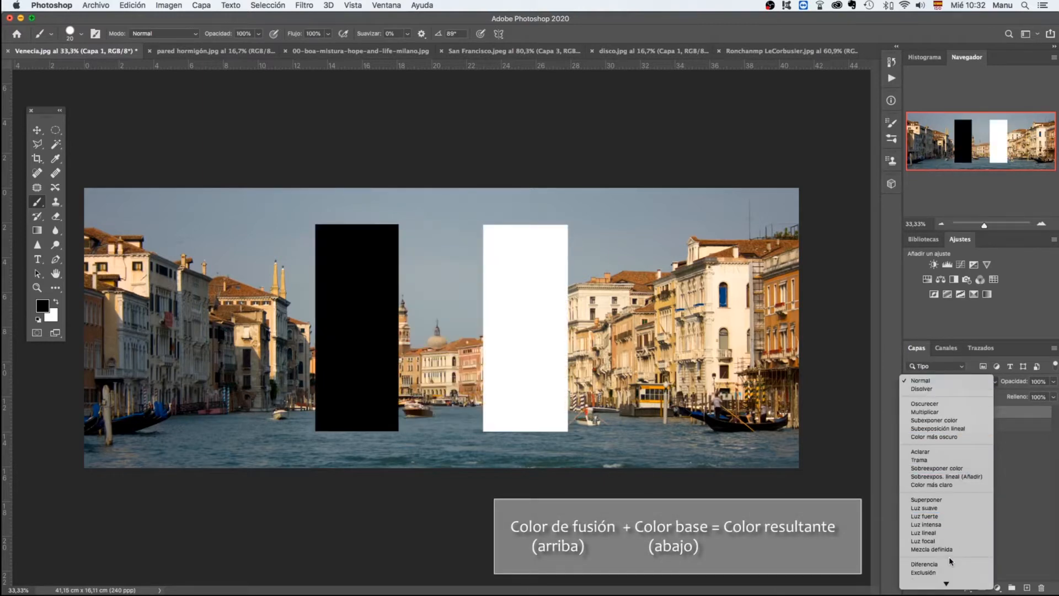
pyautogui.click(946, 566)
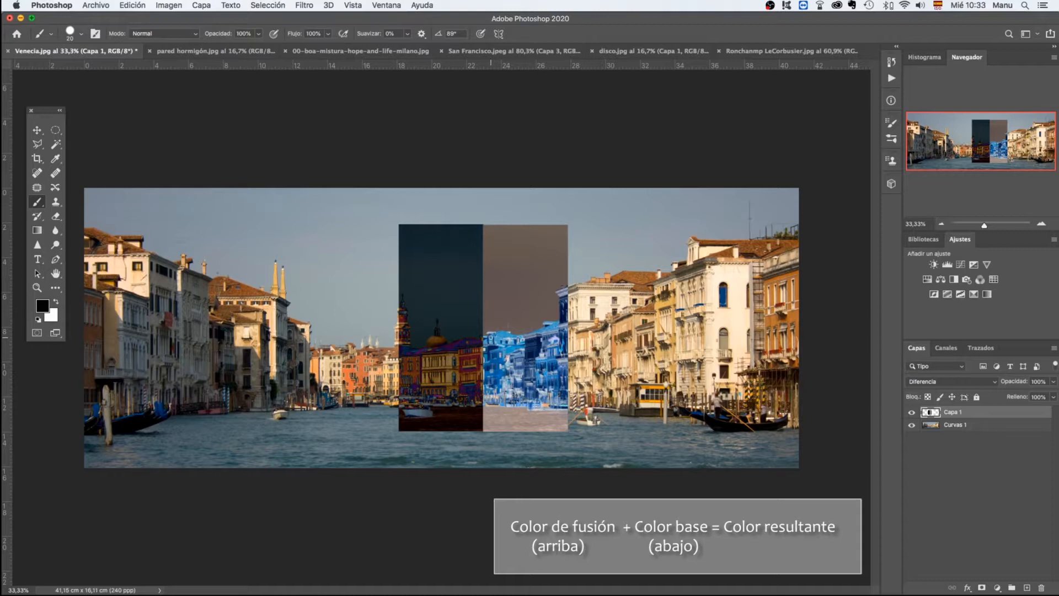
pyautogui.click(995, 382)
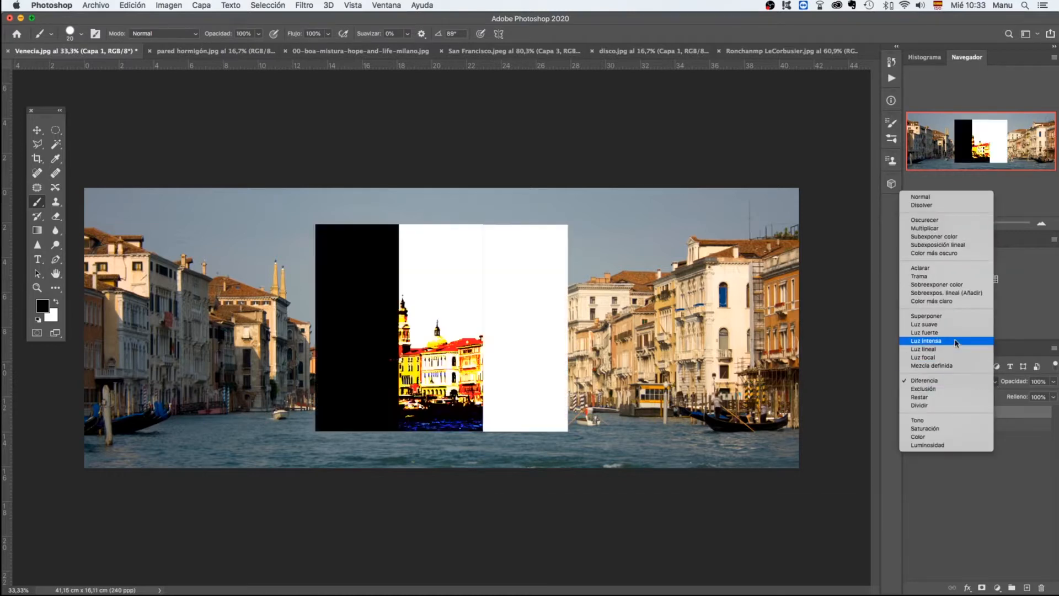
pyautogui.click(924, 219)
# Try the Multiplicar blending mode on Capa 1, and switch the layer to Aclarar.
pyautogui.click(949, 381)
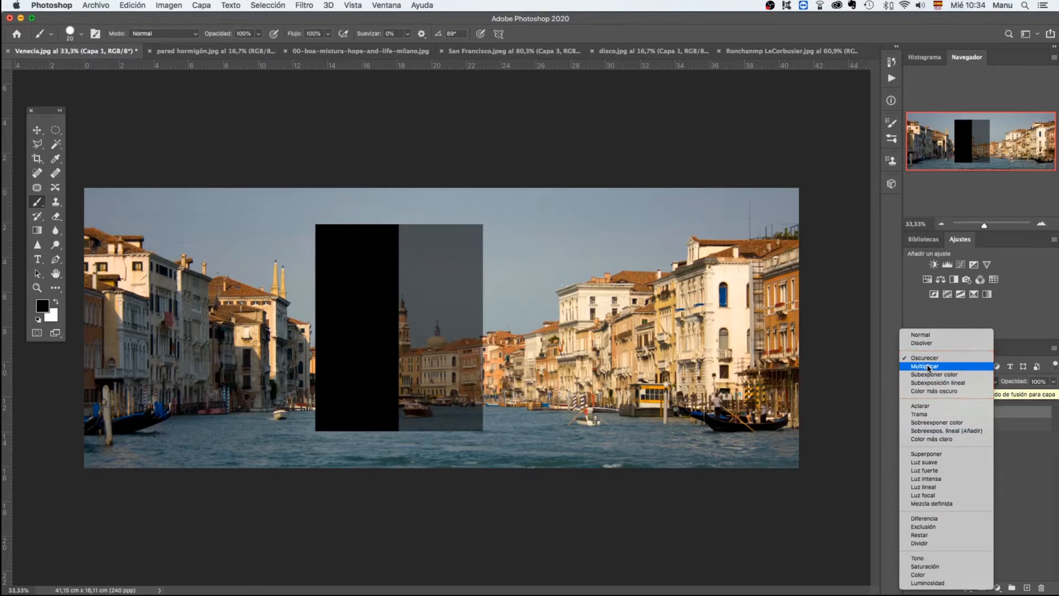
pyautogui.click(929, 367)
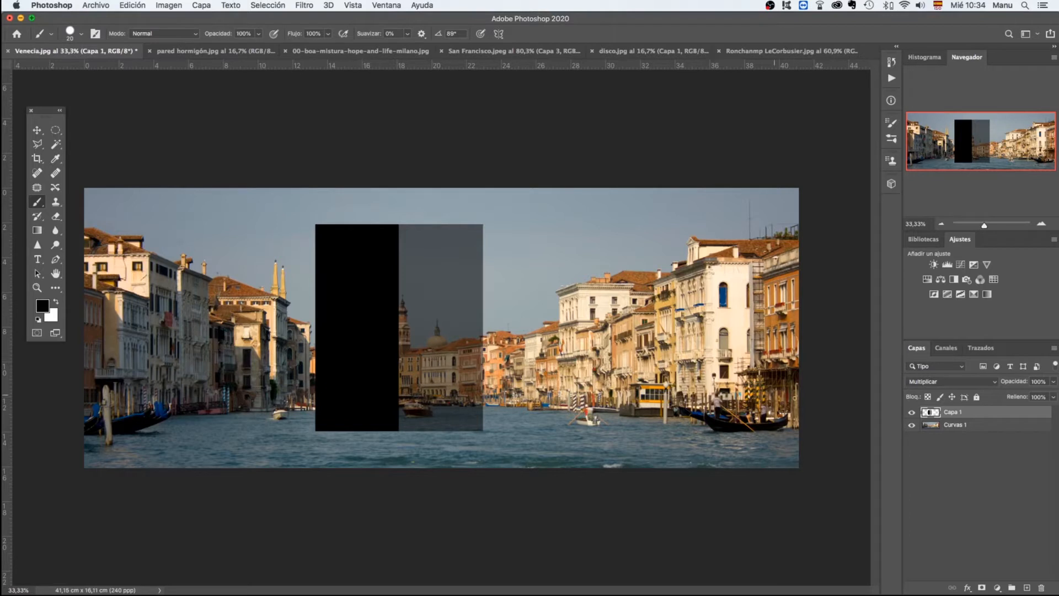
pyautogui.click(990, 383)
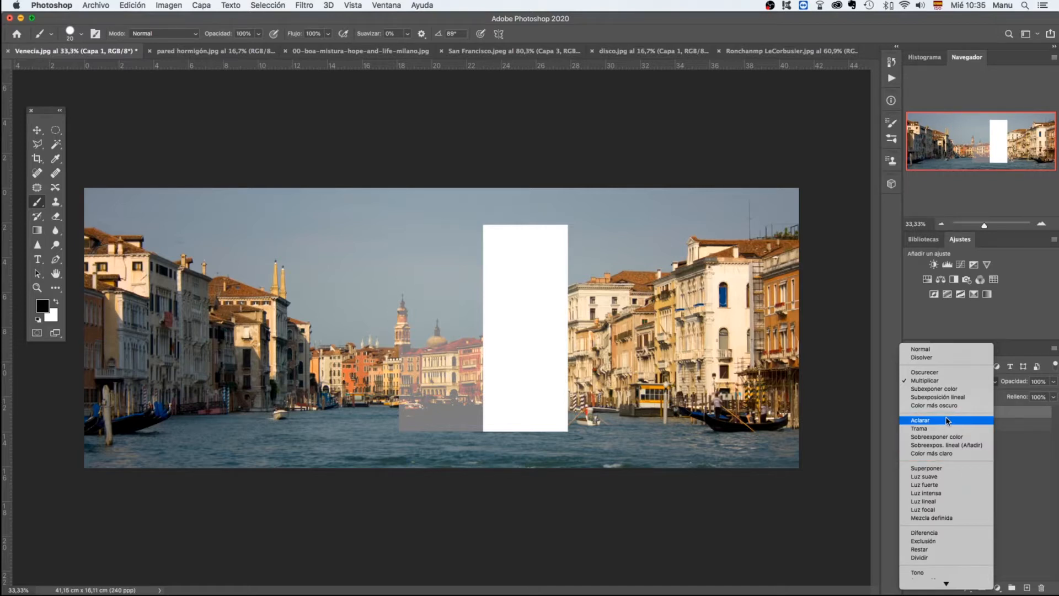
pyautogui.click(947, 420)
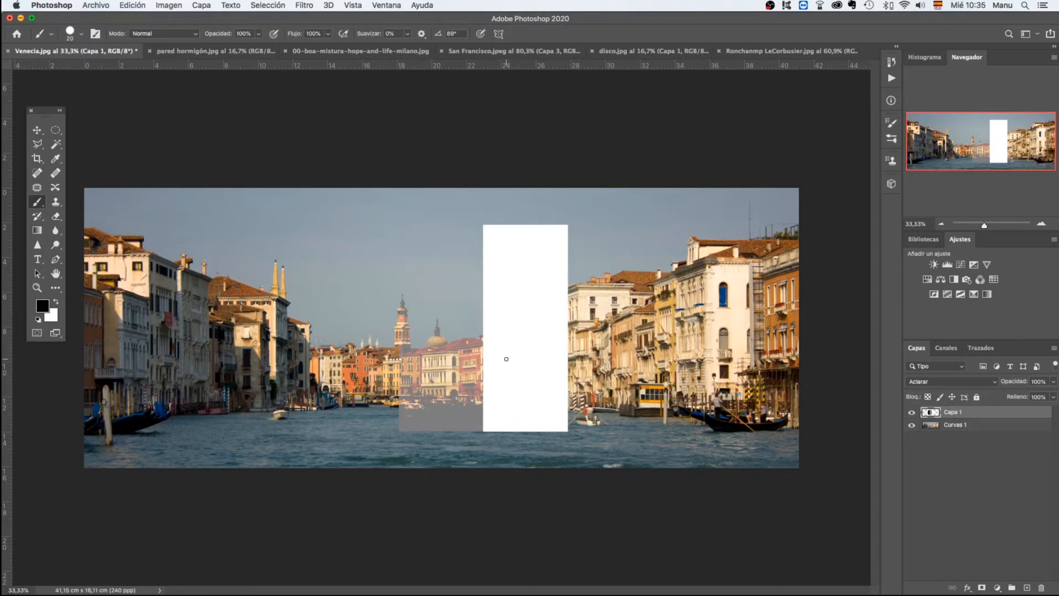
# Set the blending mode of Capa 1 over the Venice photo to Superponer.
pyautogui.click(985, 382)
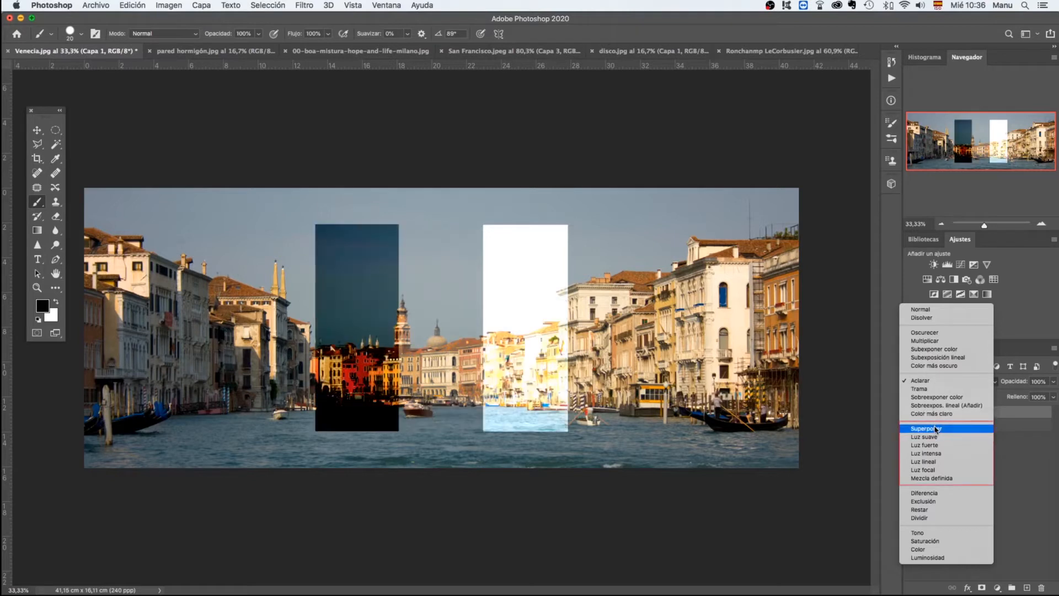
pyautogui.click(936, 428)
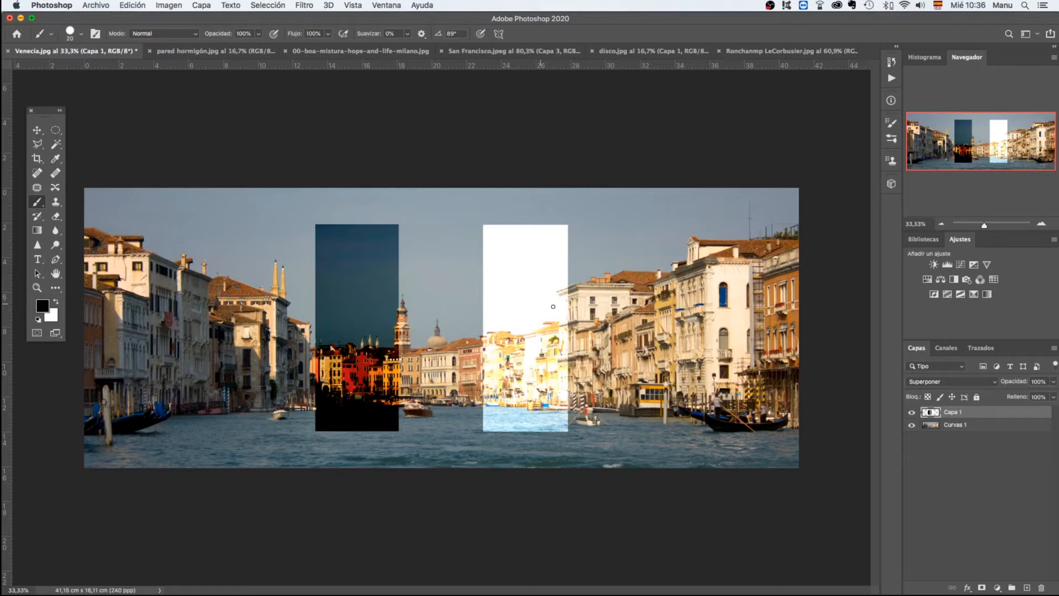
pyautogui.click(997, 384)
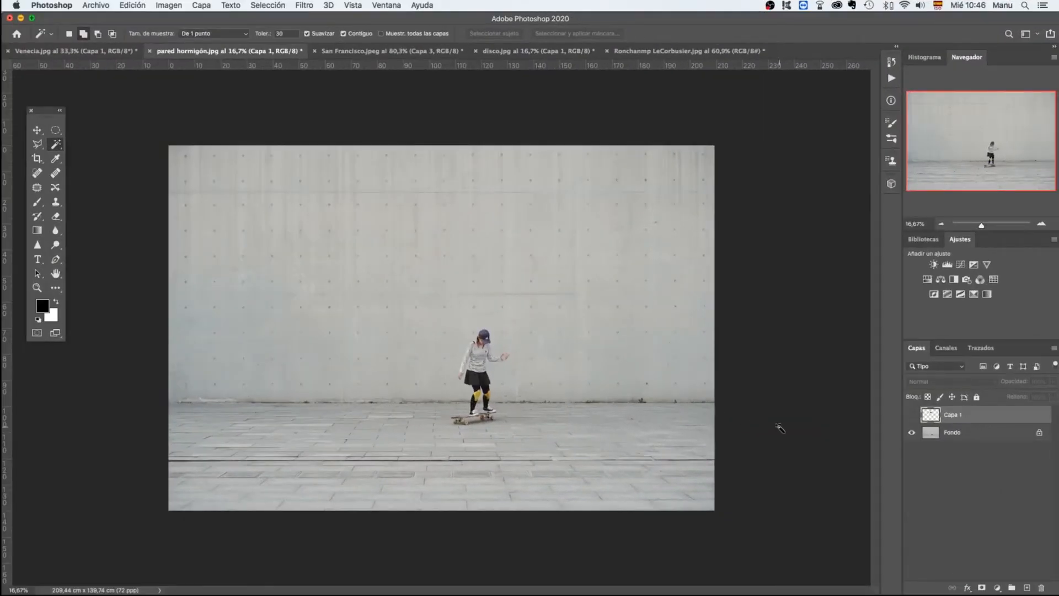
# Show Capa 1 in the concrete wall image and scale the HOPE mural to about 454% so it fills the wall's central area.
pyautogui.click(912, 415)
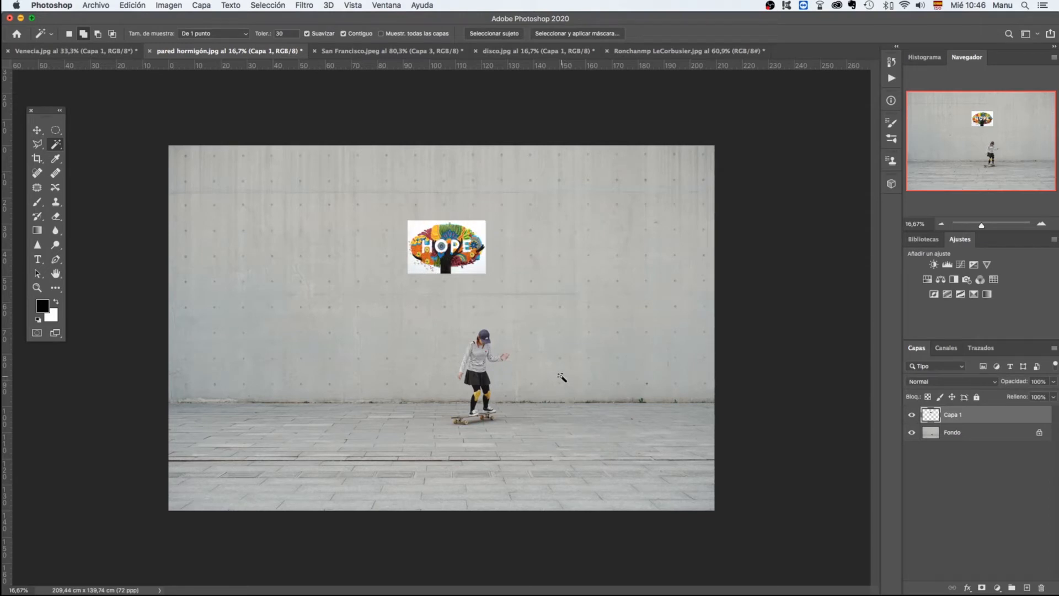
pyautogui.click(36, 130)
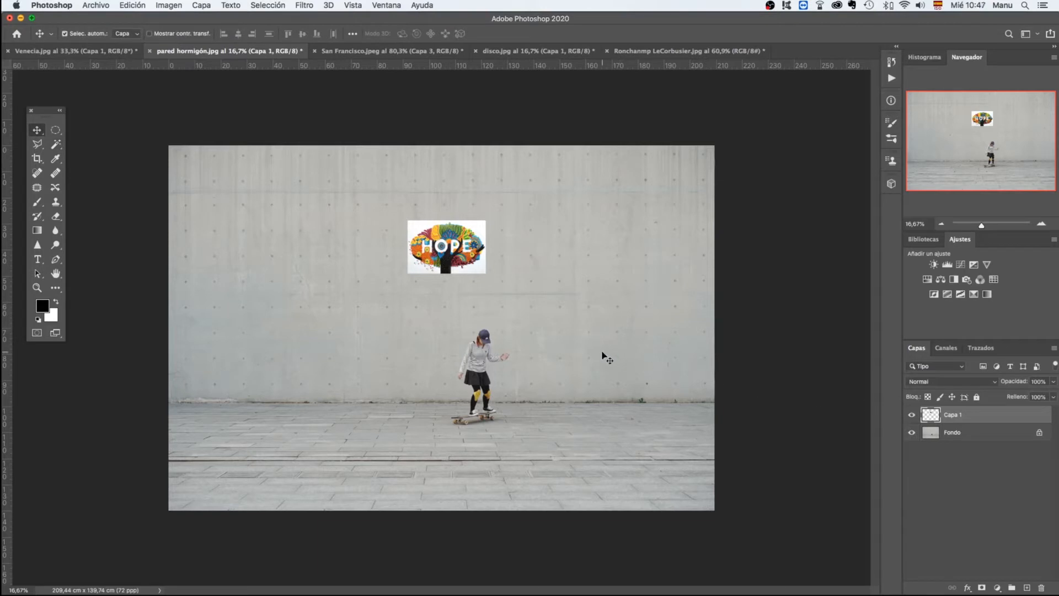
pyautogui.press('super')
pyautogui.press('super+t')
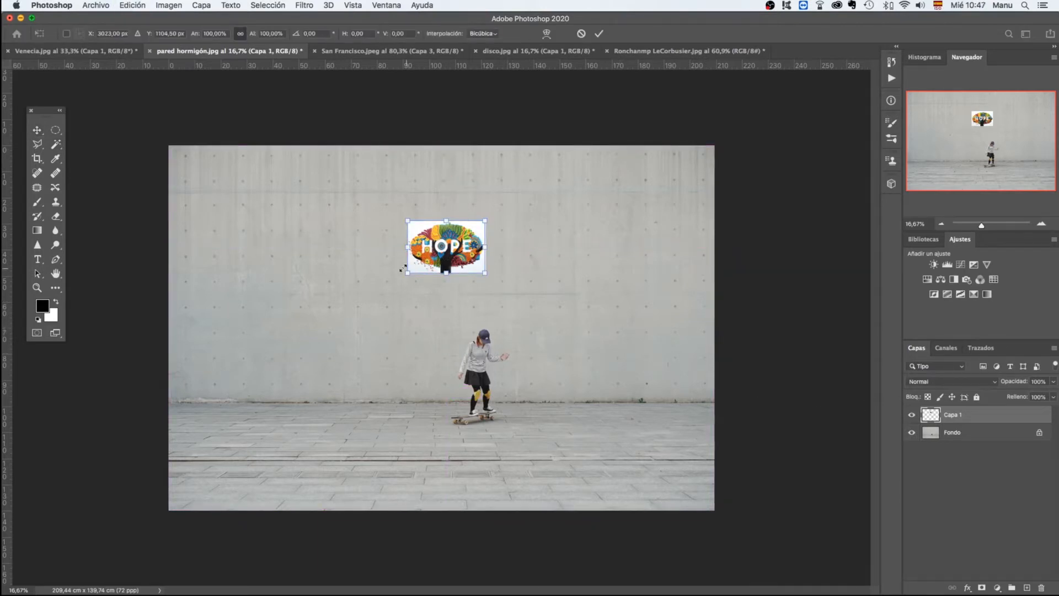
pyautogui.moveTo(406, 272); pyautogui.dragTo(219, 402)
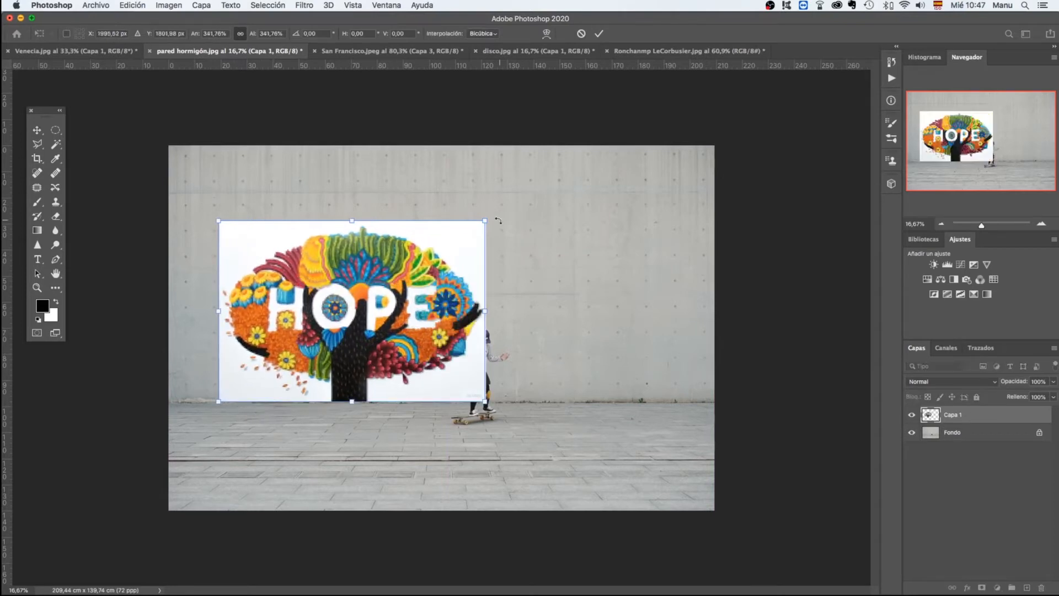
pyautogui.moveTo(485, 221); pyautogui.dragTo(538, 231)
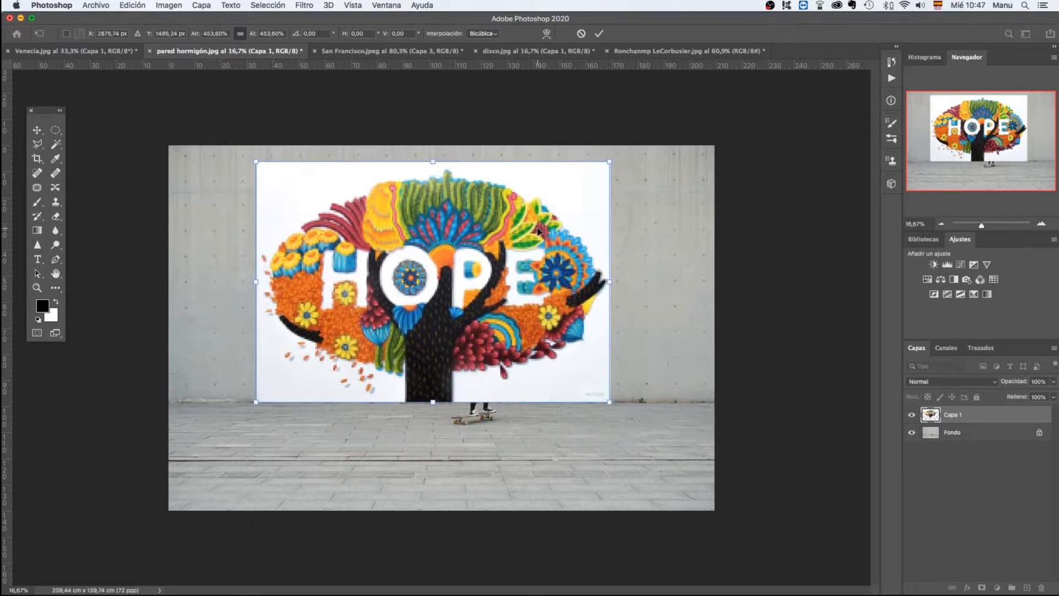
pyautogui.press('Return')
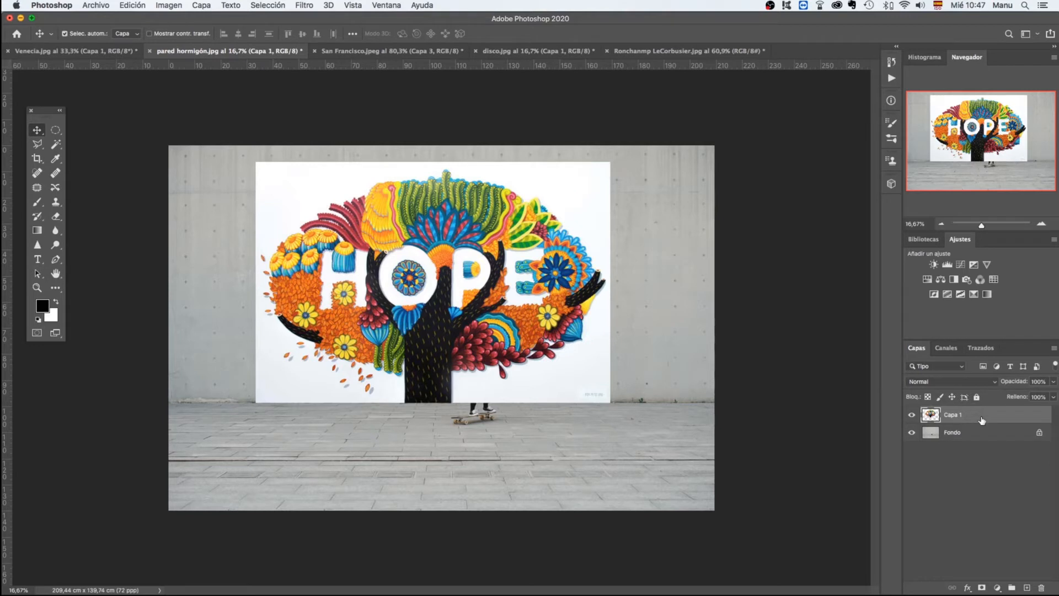
# Rename the mural layer hope and set its blending mode to Multiplicar.
pyautogui.doubleClick(956, 414)
pyautogui.write('hope')
pyautogui.press('Return')
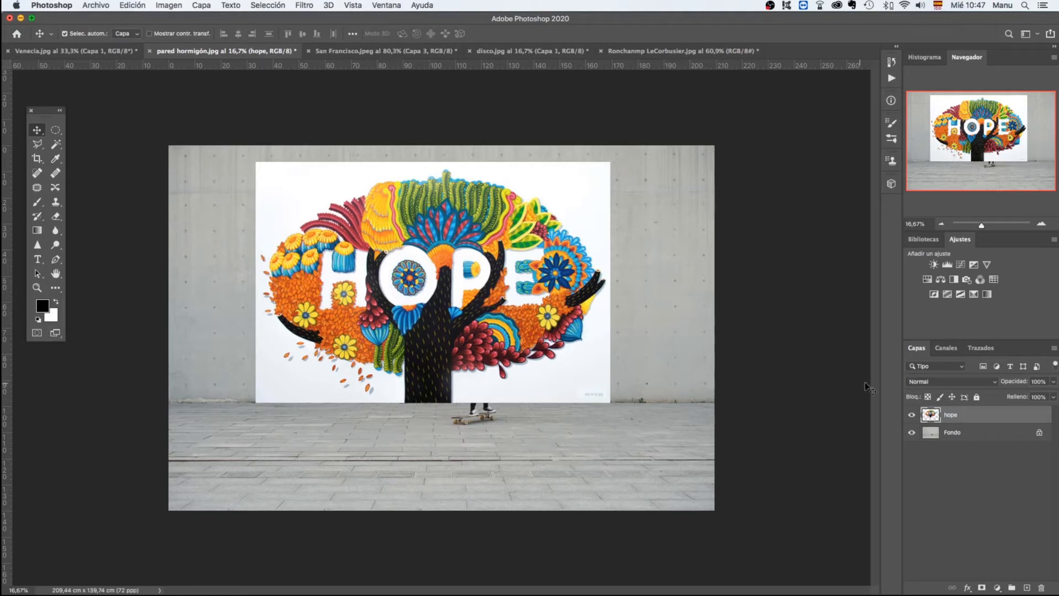
pyautogui.click(994, 382)
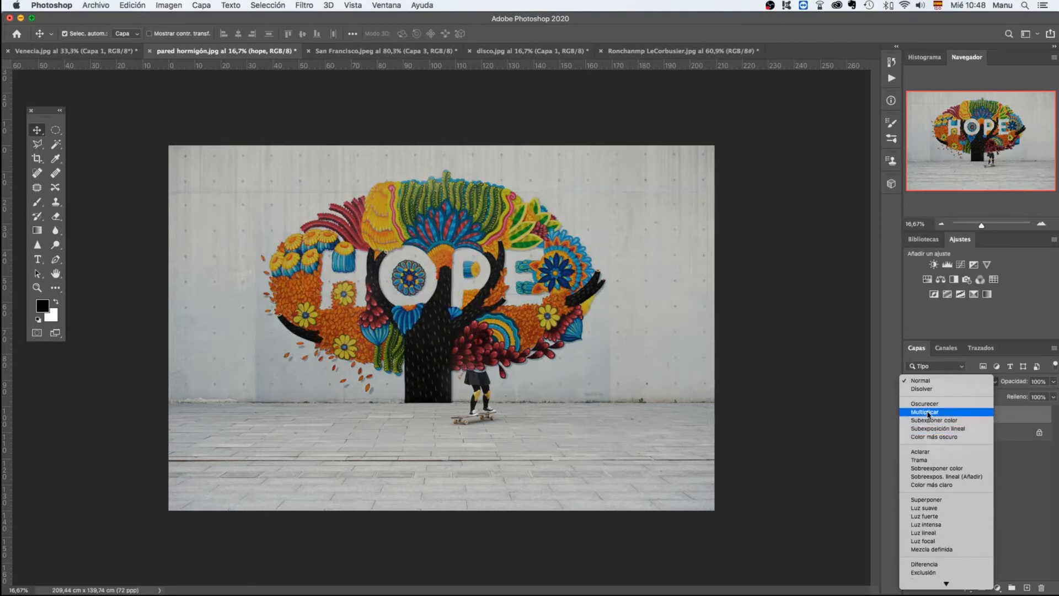
pyautogui.click(929, 414)
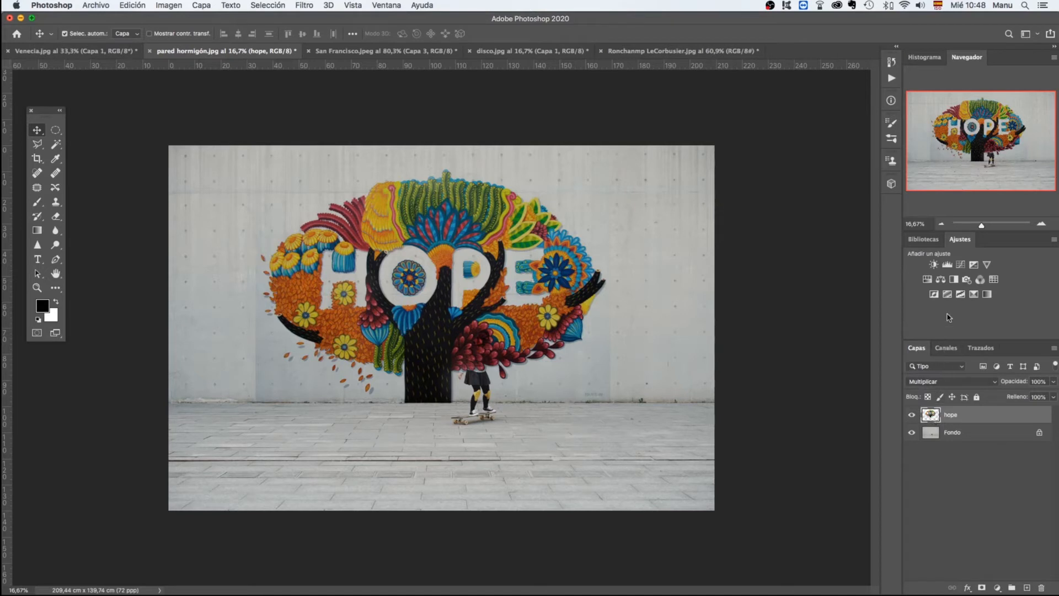
# Add a Curves adjustment clipped to the hope layer and shape an S-curve with points around input 40, output 17 and input 221, output 243.
pyautogui.click(960, 265)
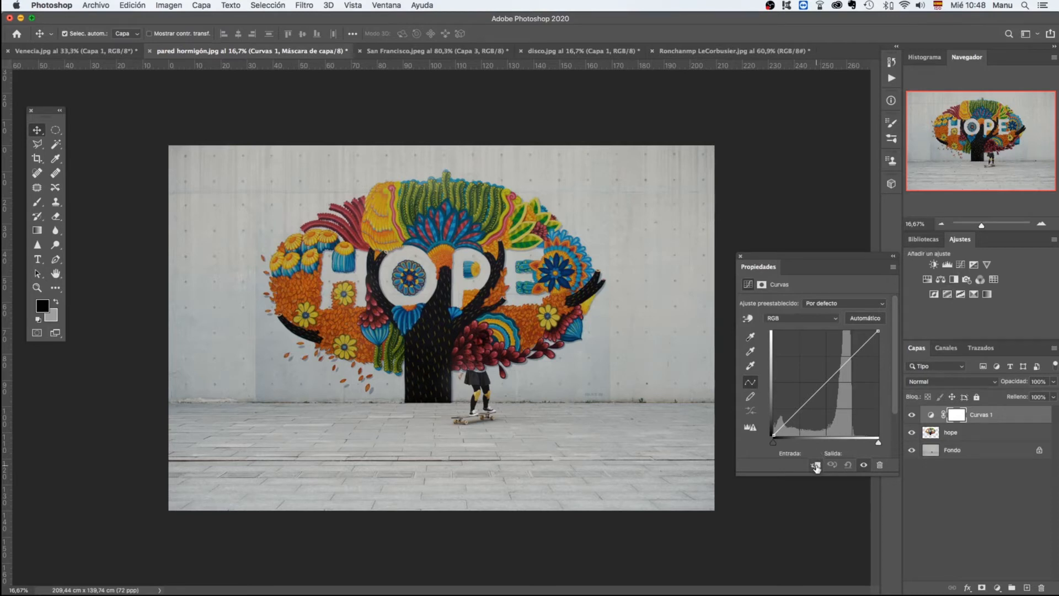
pyautogui.click(816, 466)
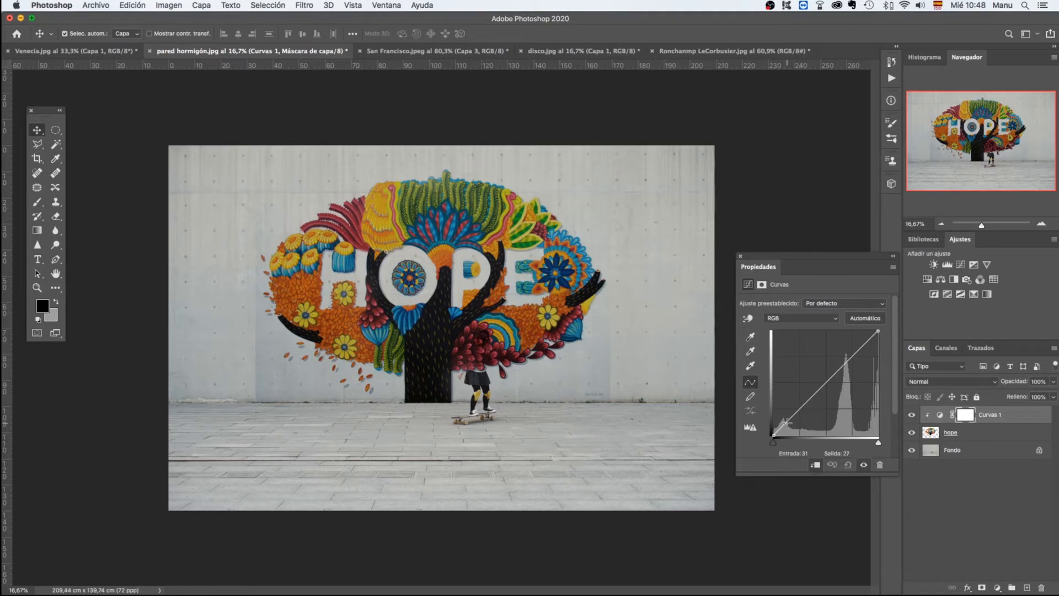
pyautogui.moveTo(785, 423); pyautogui.dragTo(791, 428)
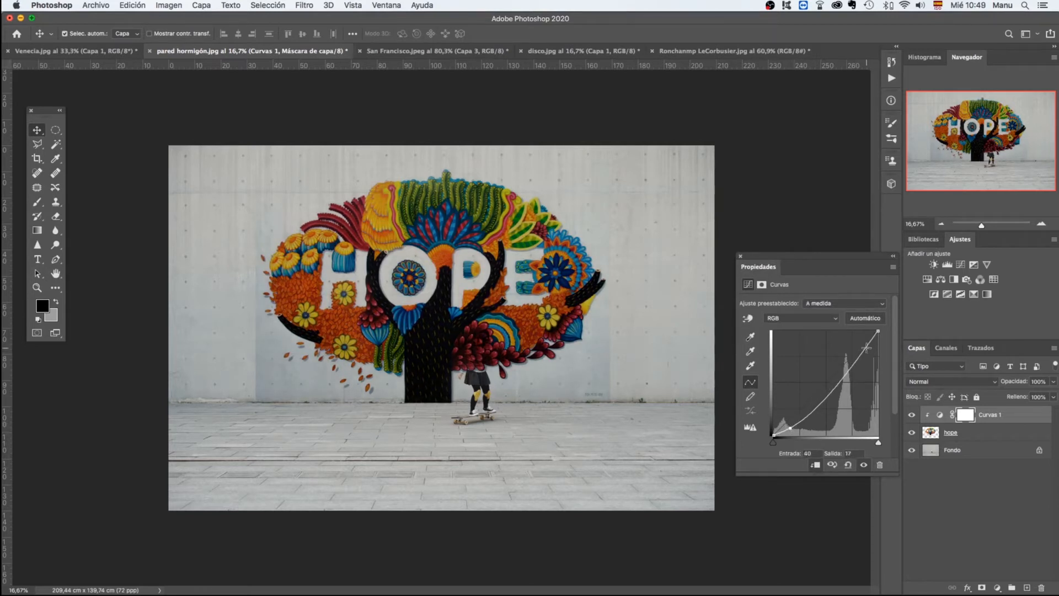
pyautogui.moveTo(867, 347); pyautogui.dragTo(864, 335)
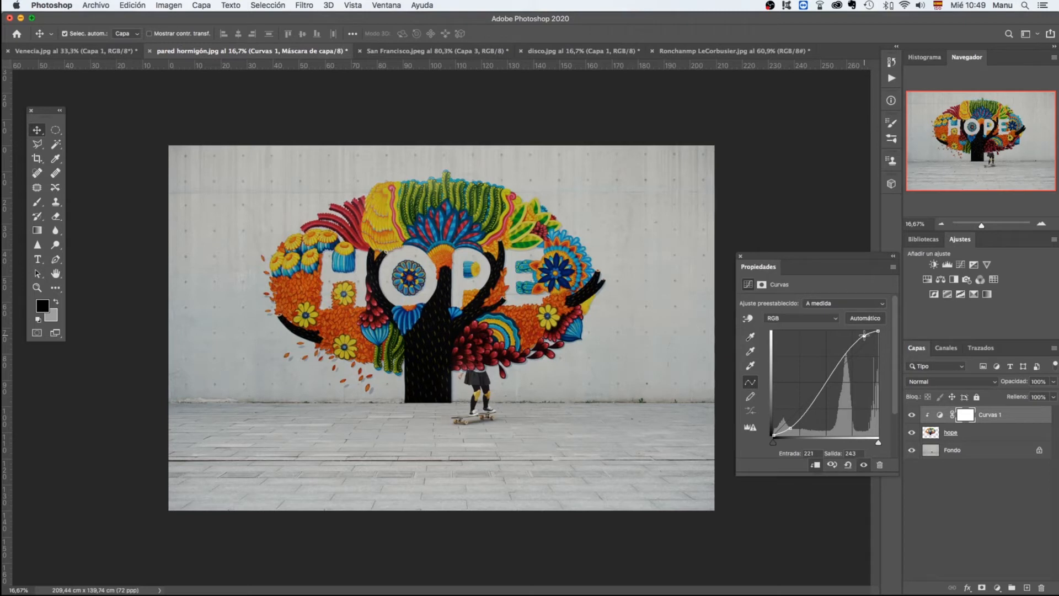
pyautogui.moveTo(864, 334); pyautogui.dragTo(863, 334)
pyautogui.moveTo(864, 335); pyautogui.dragTo(863, 333)
pyautogui.click(741, 257)
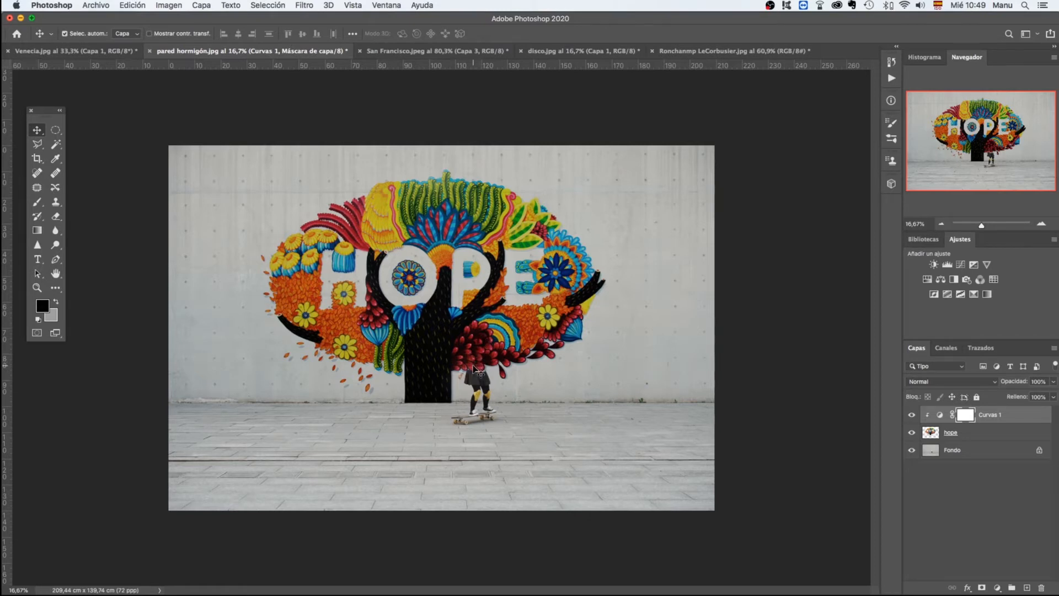
# Hide the hope layer and select the skater on the Fondo layer with the Object Selection tool.
pyautogui.click(966, 454)
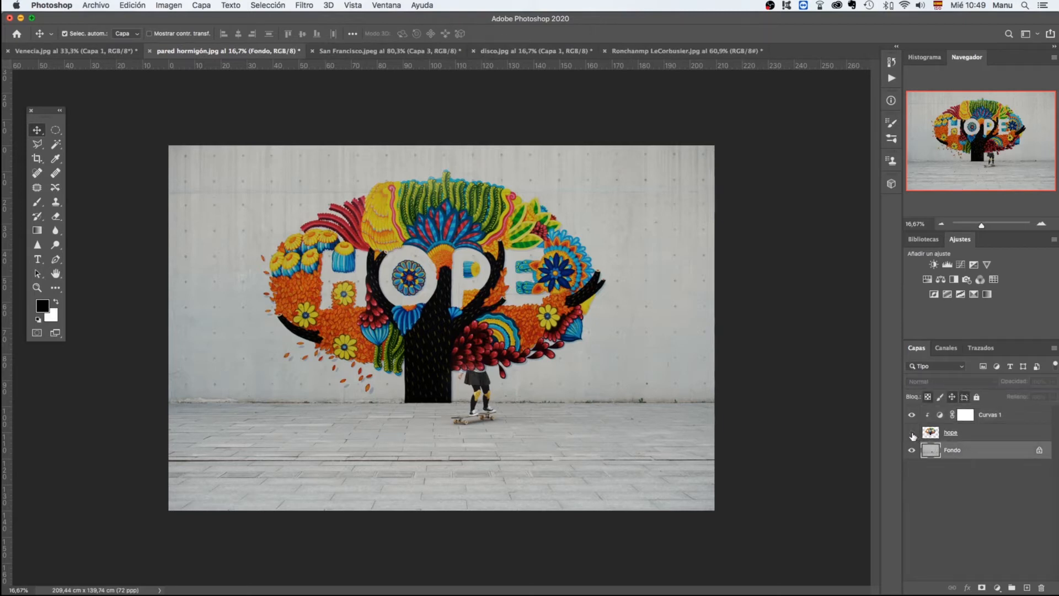
pyautogui.click(912, 433)
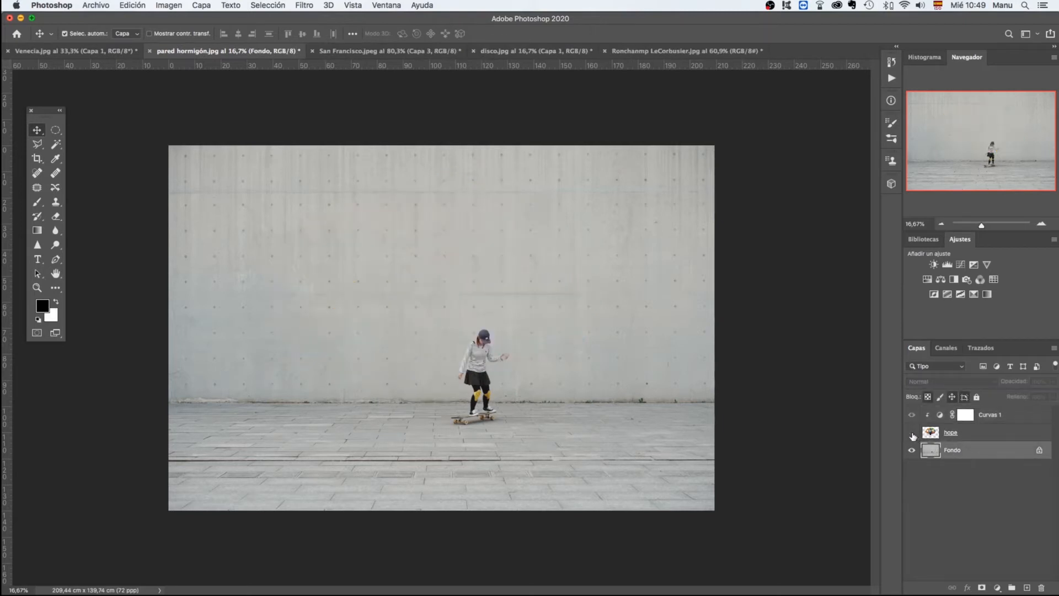
pyautogui.click(55, 144)
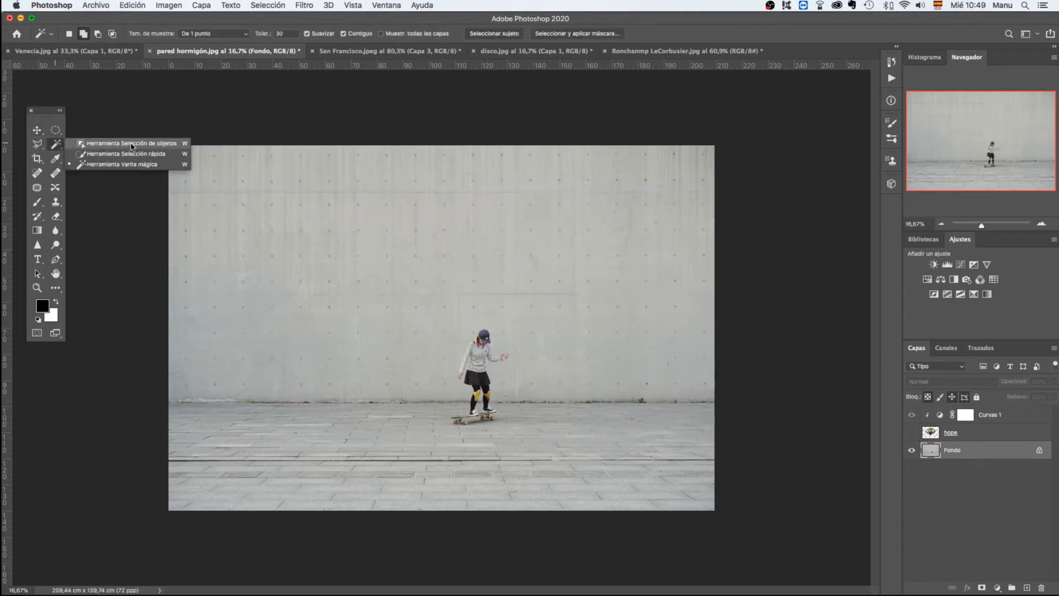
pyautogui.click(116, 143)
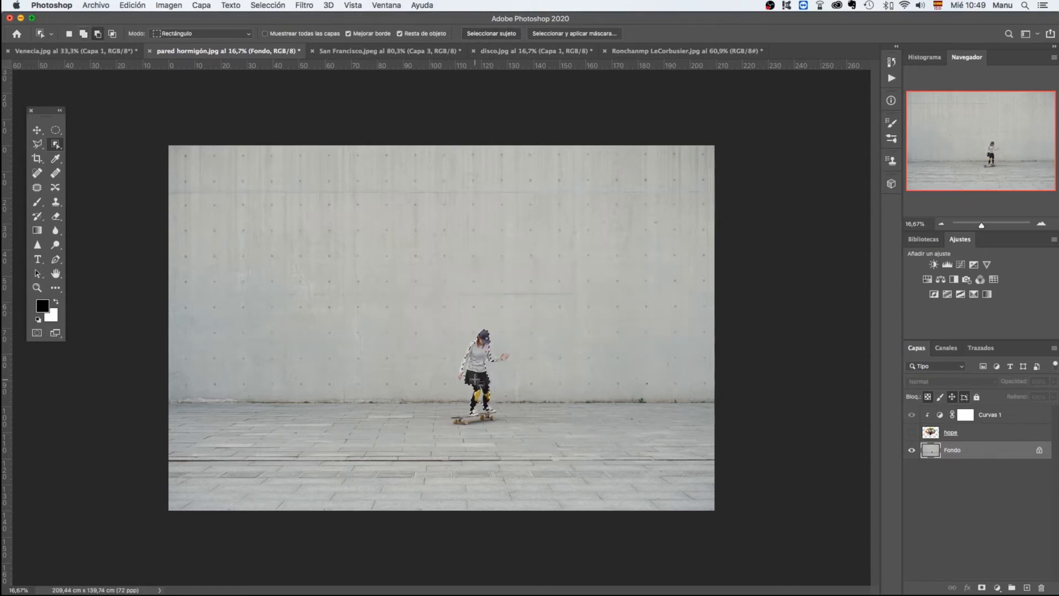
pyautogui.scroll(1, 498, 388)
pyautogui.scroll(5, 469, 382)
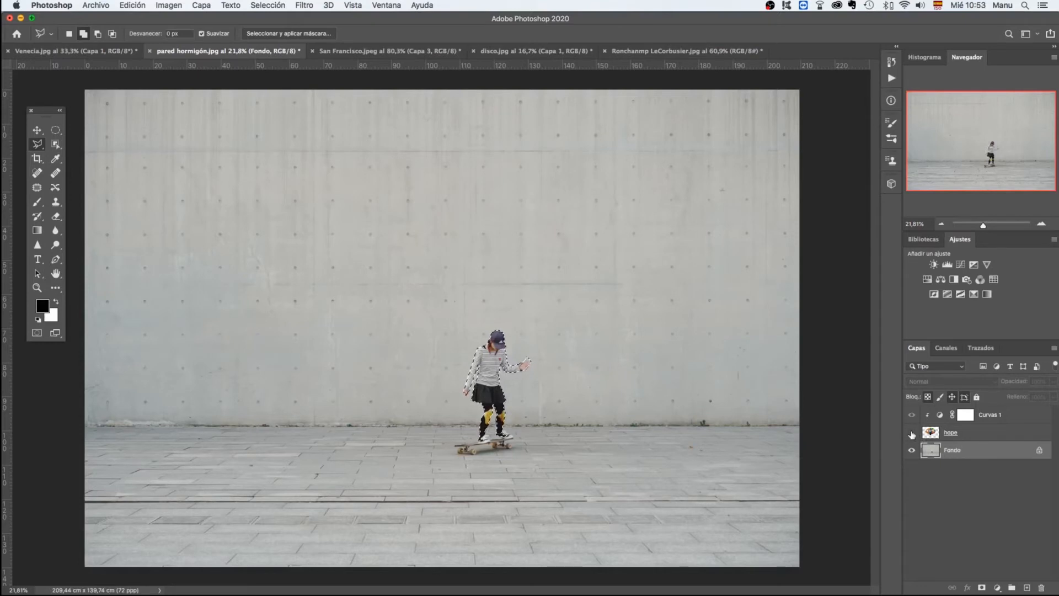
# Show the hope layer again, mask it from the skater selection and invert the mask so the skater stands in front of the mural.
pyautogui.click(912, 433)
pyautogui.click(974, 434)
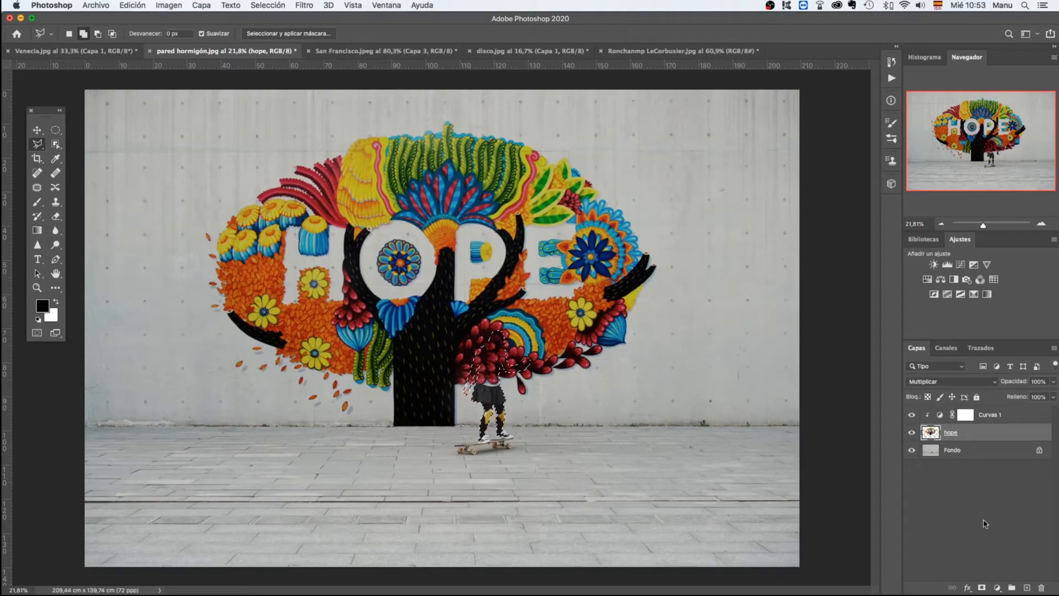
pyautogui.click(982, 587)
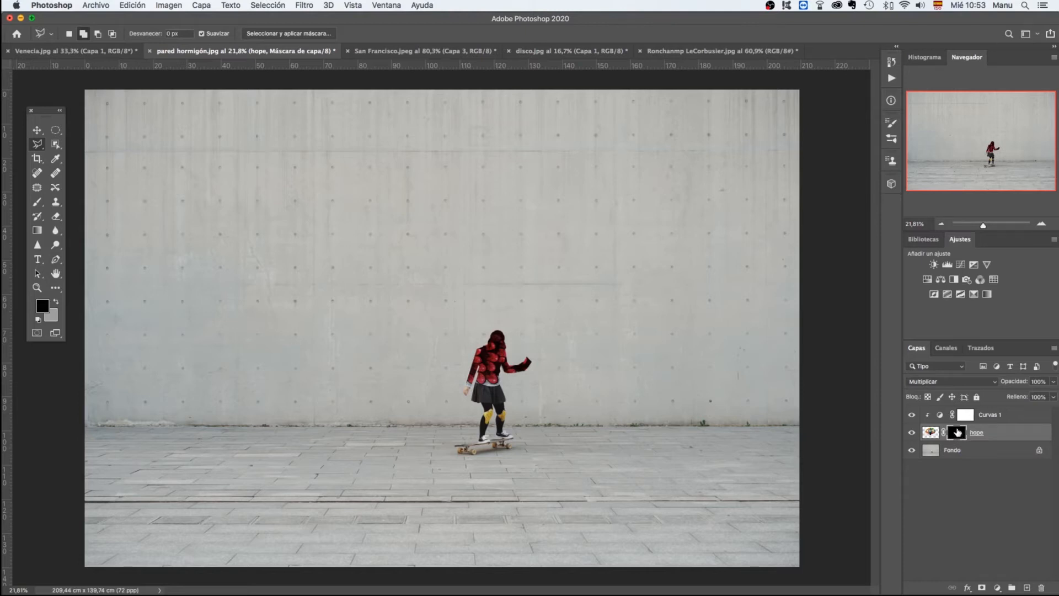
pyautogui.doubleClick(957, 433)
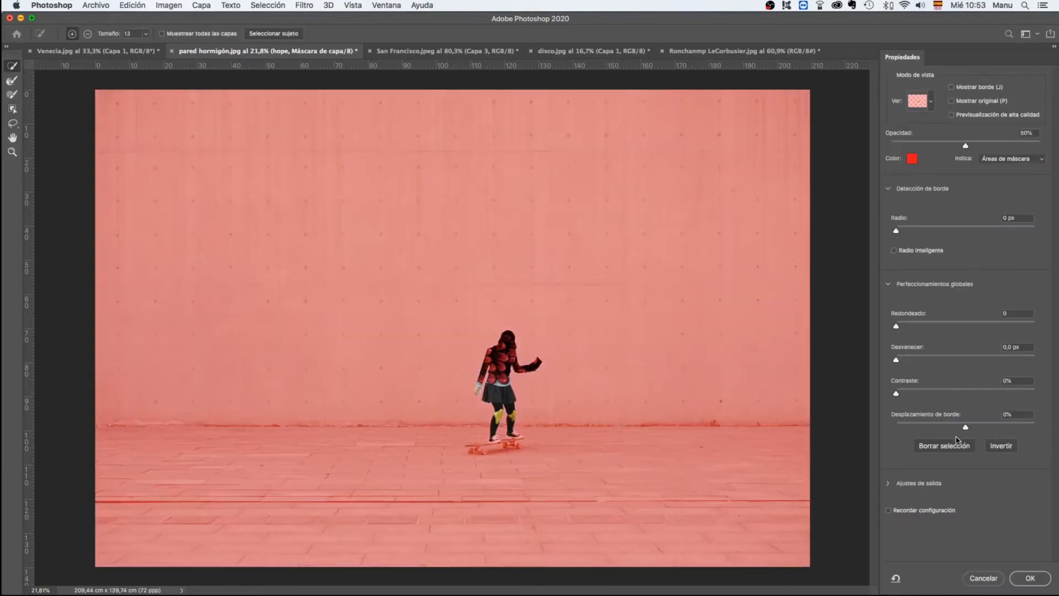
pyautogui.click(1004, 450)
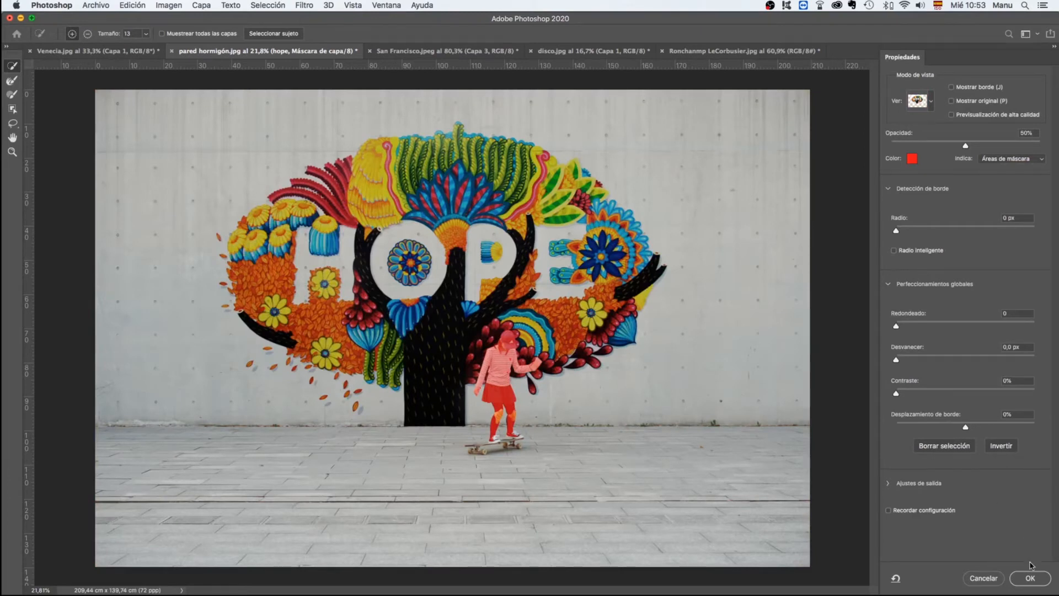
pyautogui.click(1031, 578)
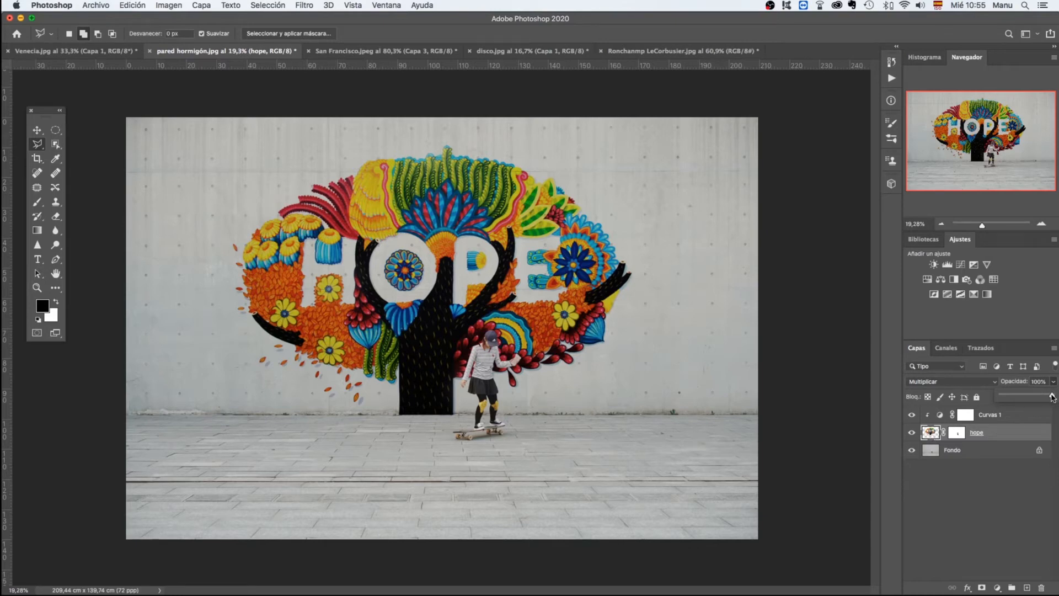
# Reshape the Curvas 1 curve, setting its highlight point to input 220, output 237 and adjusting the shadow point.
pyautogui.moveTo(1052, 397)
pyautogui.mouseDown()
pyautogui.moveTo(1033, 397)
pyautogui.moveTo(1055, 396)
pyautogui.mouseUp()
pyautogui.click(941, 417)
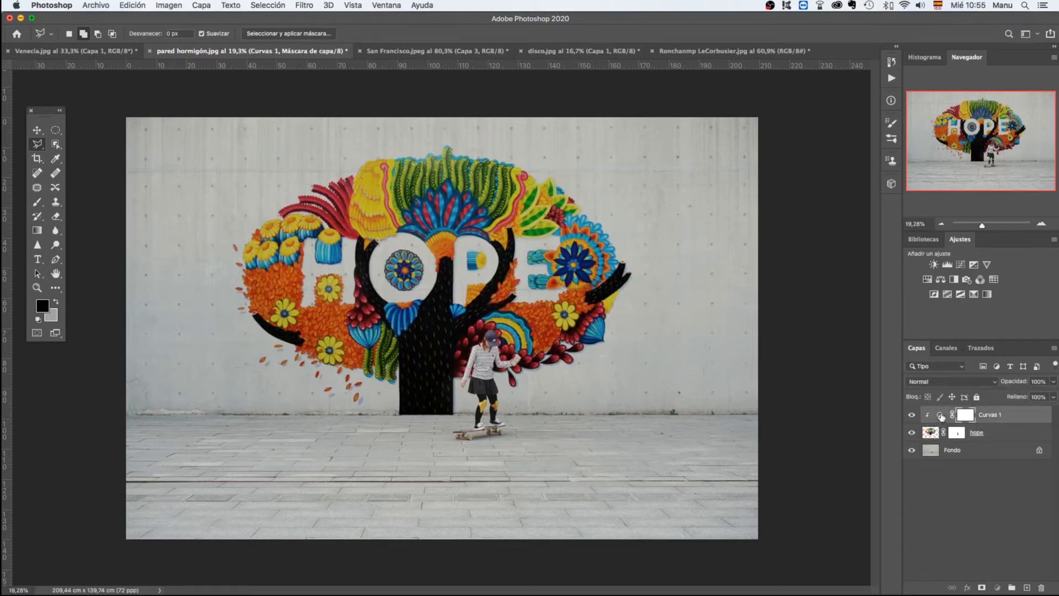
pyautogui.doubleClick(941, 416)
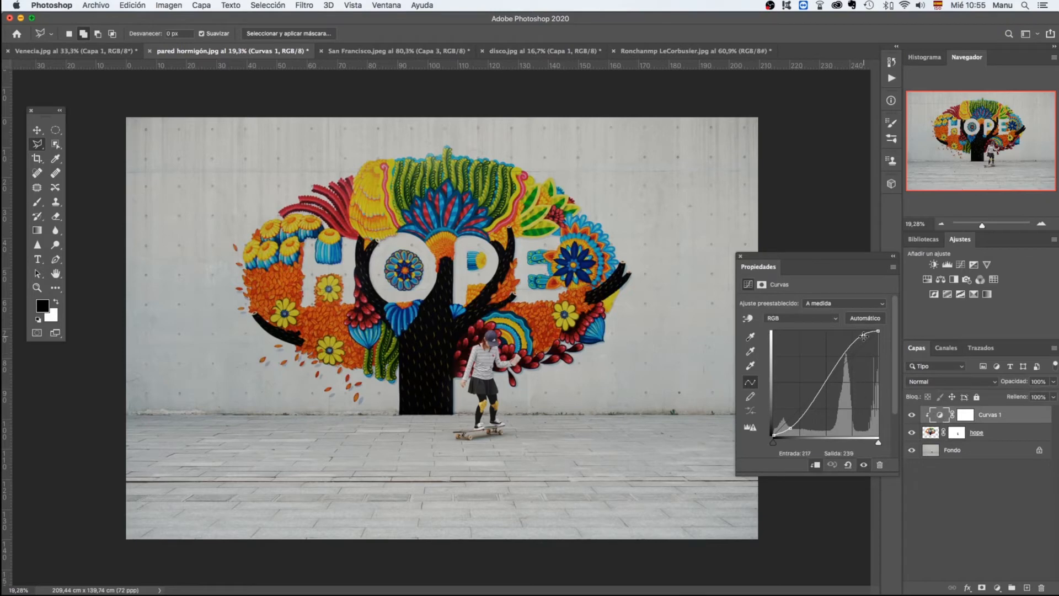
pyautogui.moveTo(864, 334); pyautogui.dragTo(865, 340)
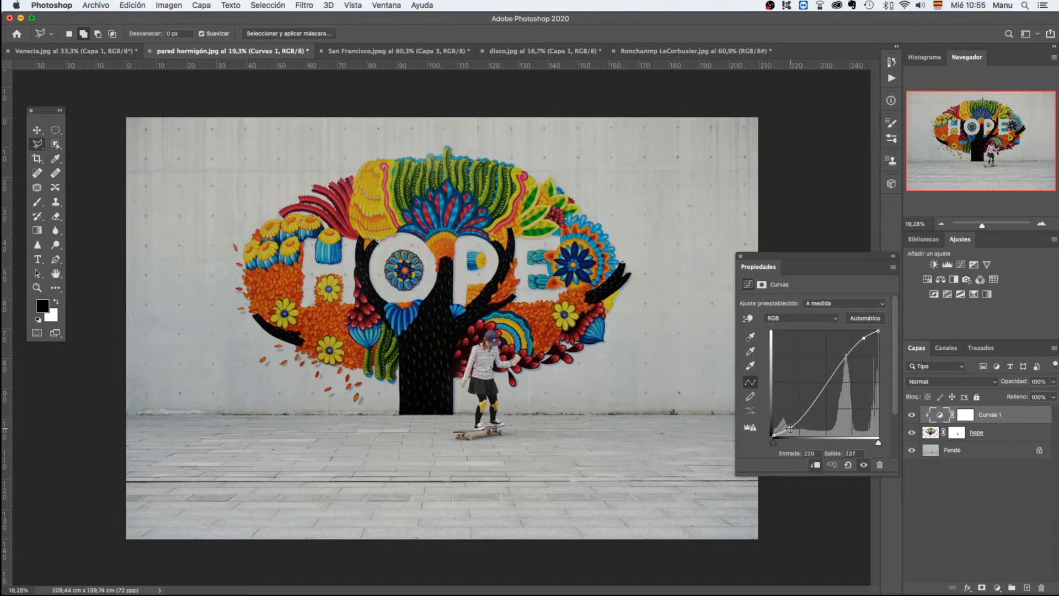
pyautogui.moveTo(790, 428); pyautogui.dragTo(816, 387)
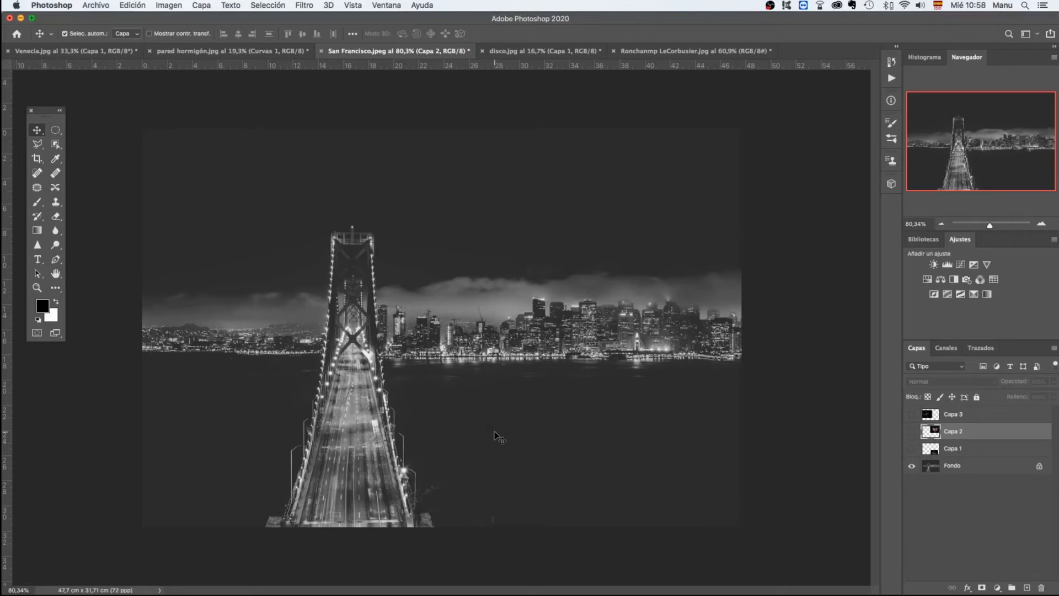
# Show the fireworks layers Capa 1, Capa 2 and Capa 3 over the San Francisco night photo.
pyautogui.click(912, 449)
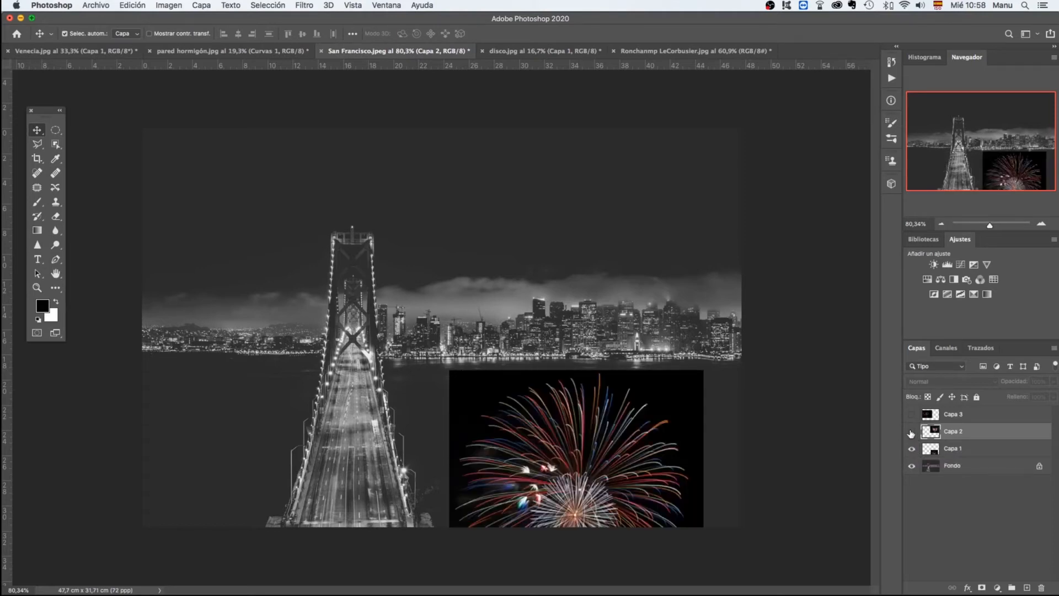
pyautogui.click(911, 432)
pyautogui.click(913, 415)
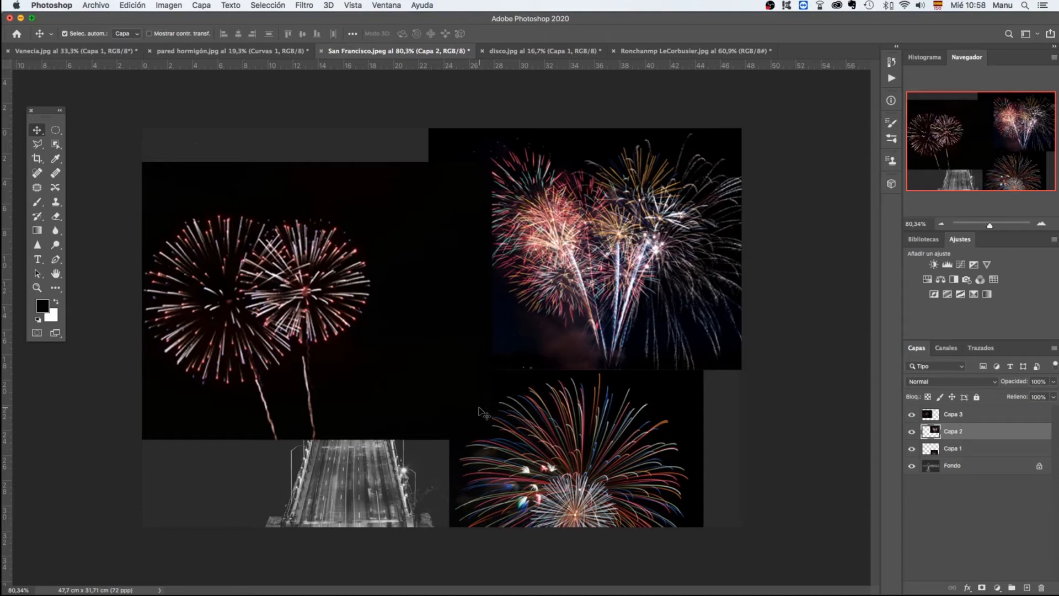
# Move the Capa 3 fireworks to the upper-left area of the San Francisco photo and hide Capa 2 and Capa 1.
pyautogui.click(349, 334)
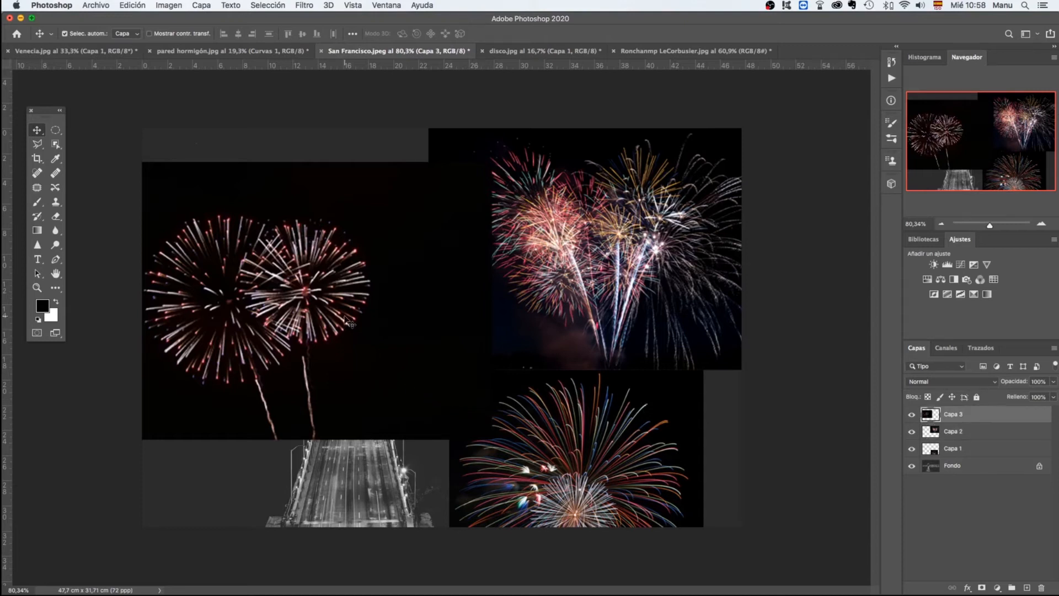
pyautogui.moveTo(341, 278); pyautogui.dragTo(255, 257)
pyautogui.click(576, 438)
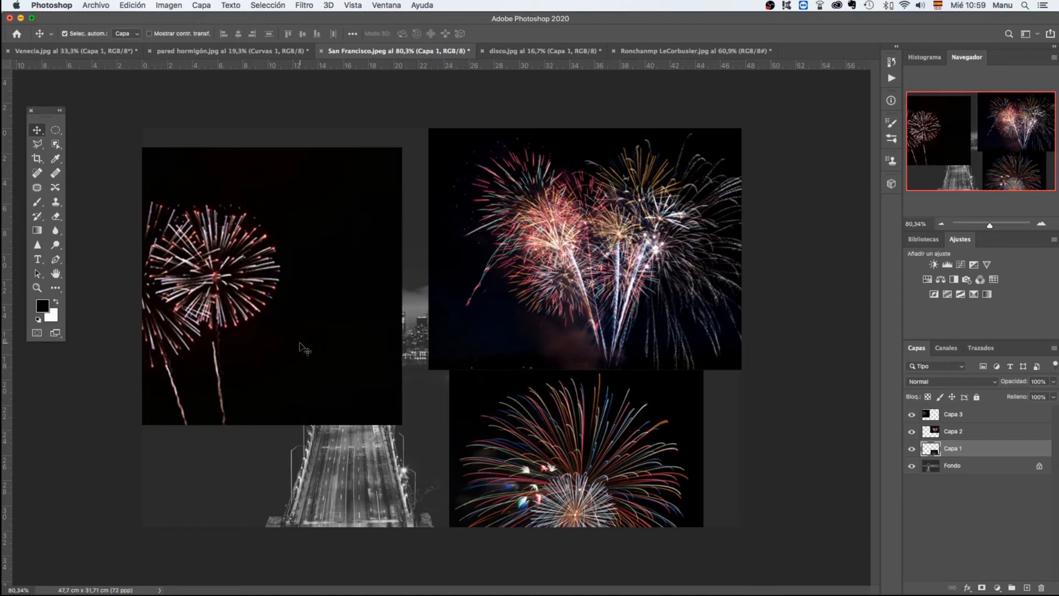
pyautogui.moveTo(323, 342); pyautogui.dragTo(408, 322)
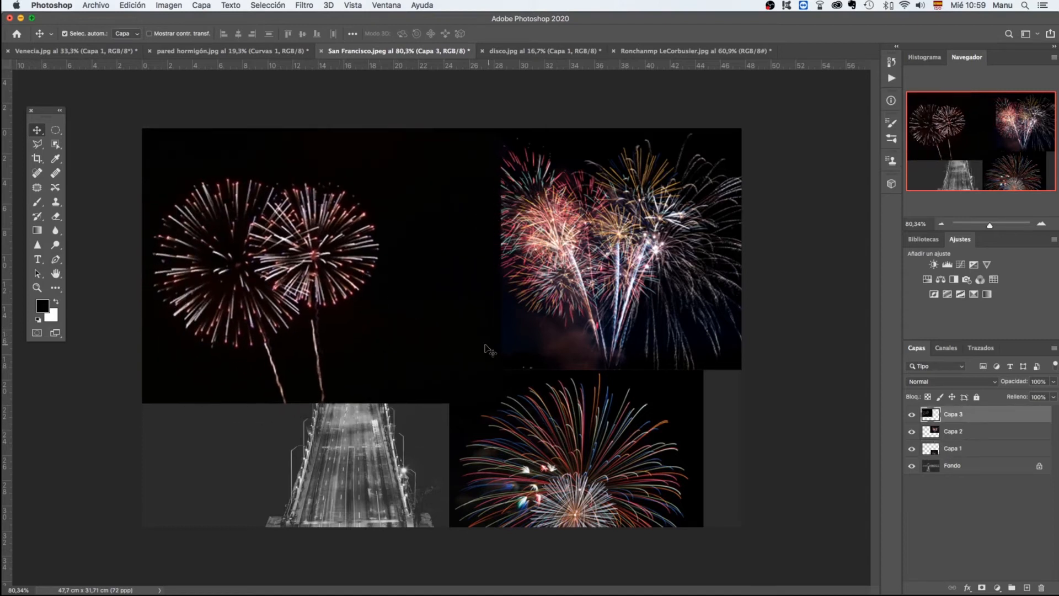
pyautogui.click(912, 432)
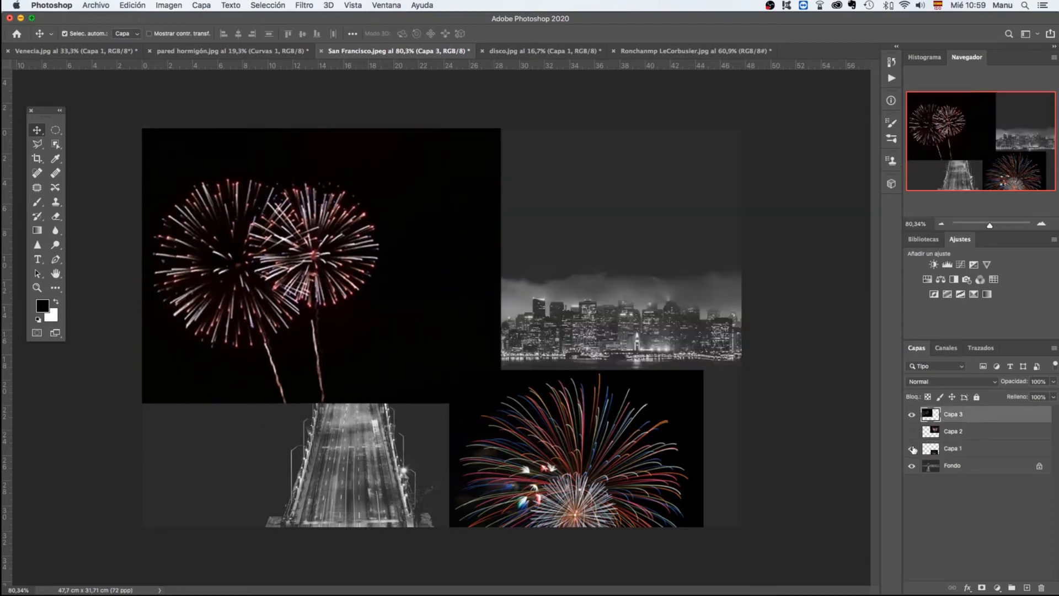
pyautogui.click(911, 448)
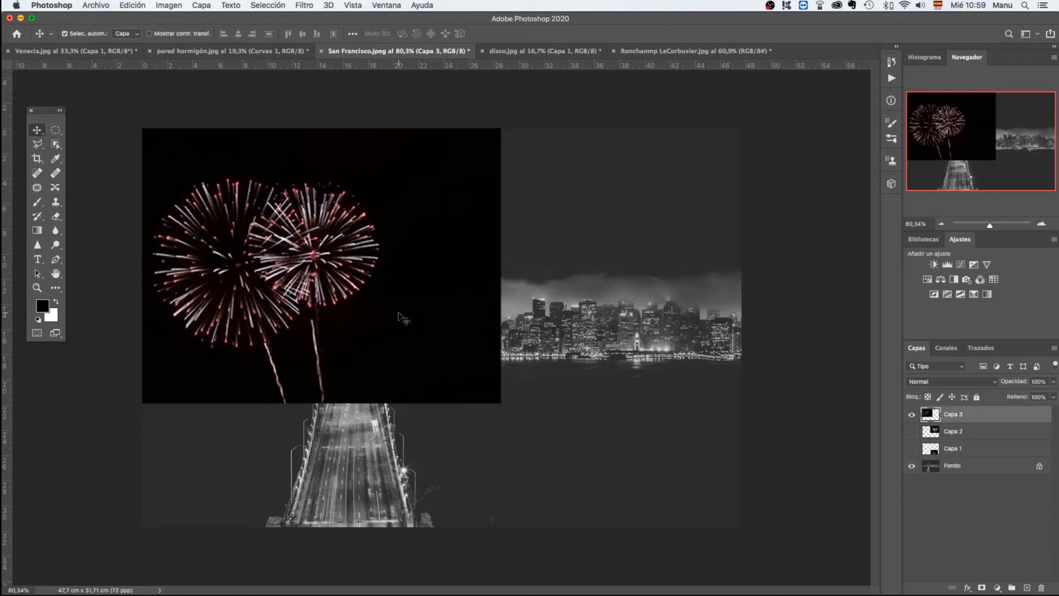
# Scale Capa 3 to about 55.76%, place it in the sky left of the bridge tower and set its blending mode to Trama.
pyautogui.moveTo(404, 314); pyautogui.dragTo(573, 377)
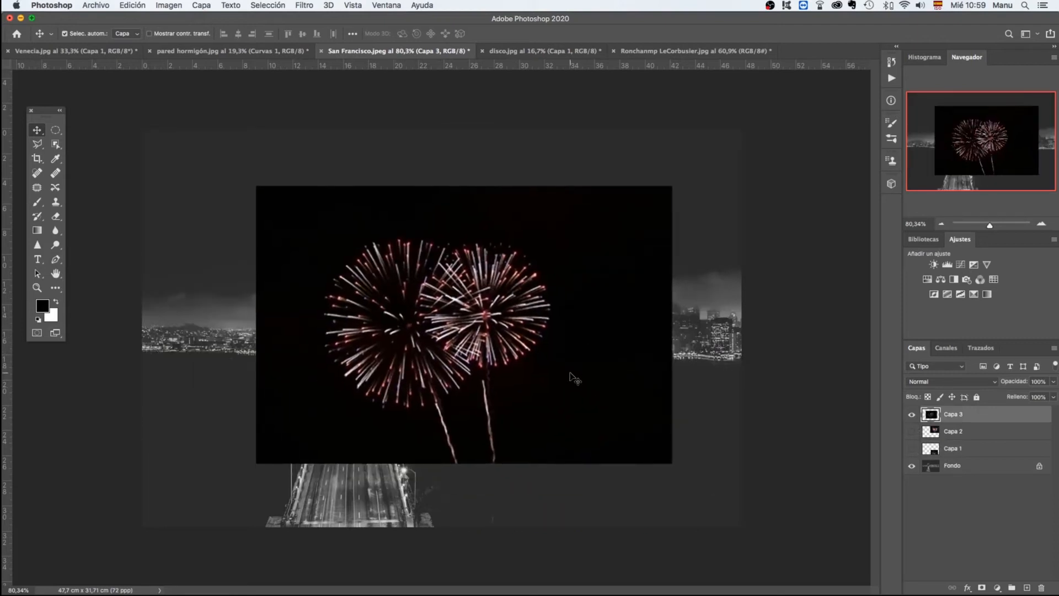
pyautogui.press('super+t')
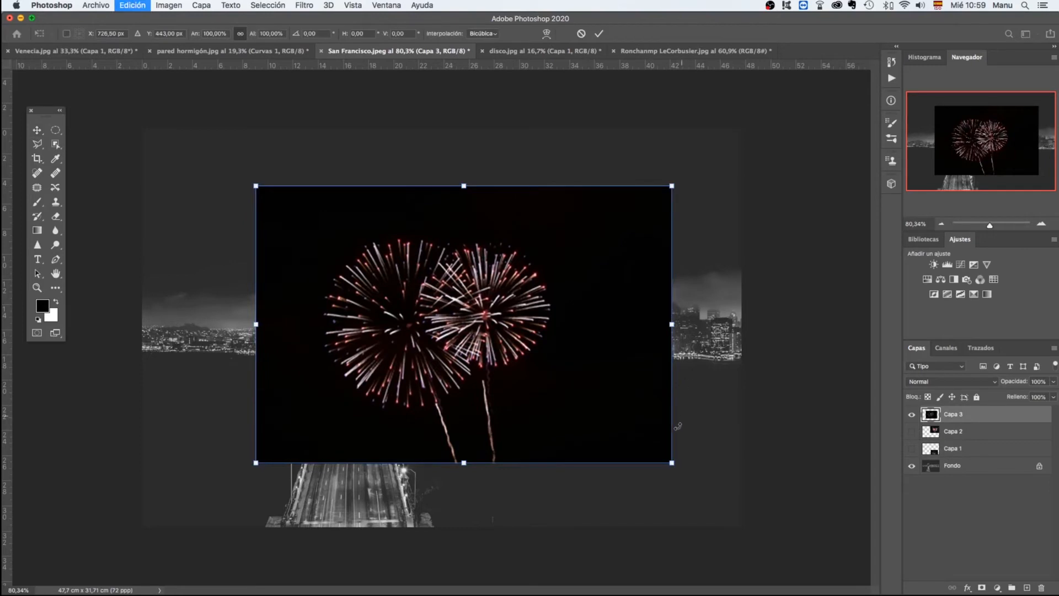
pyautogui.moveTo(671, 462); pyautogui.dragTo(339, 282)
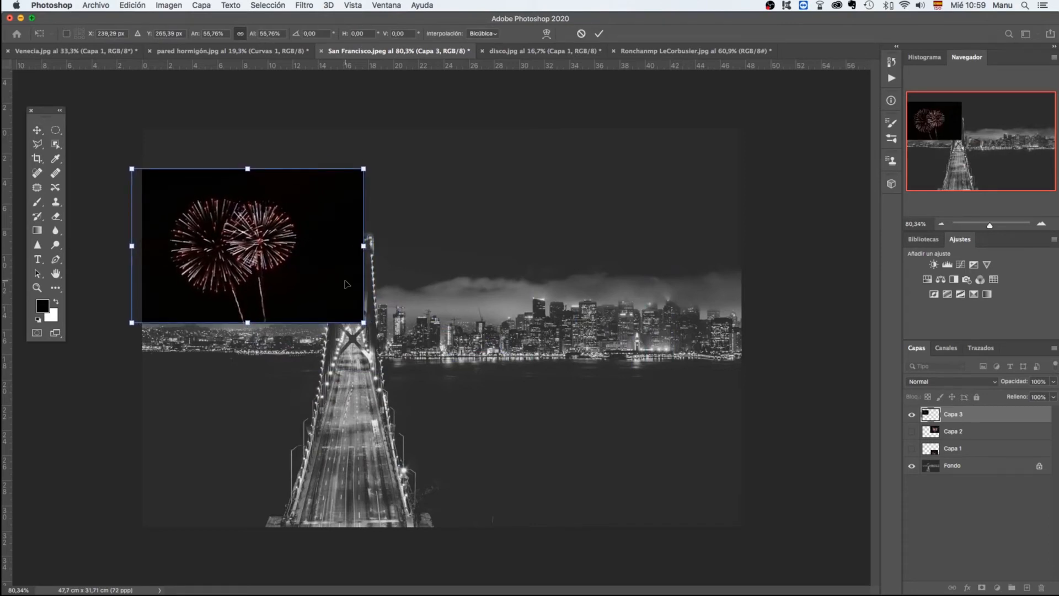
pyautogui.press('Return')
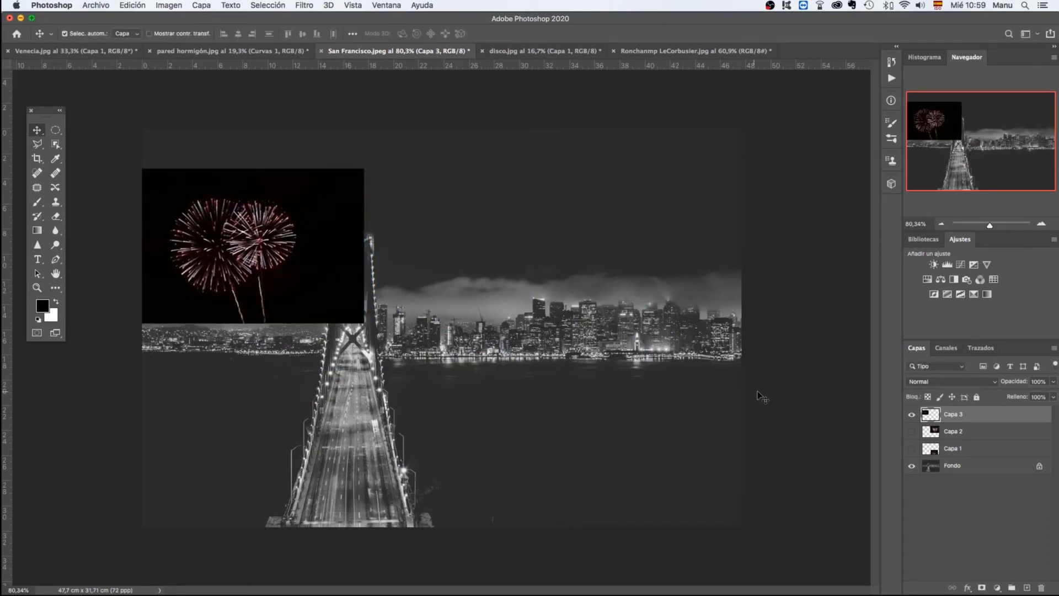
pyautogui.click(989, 385)
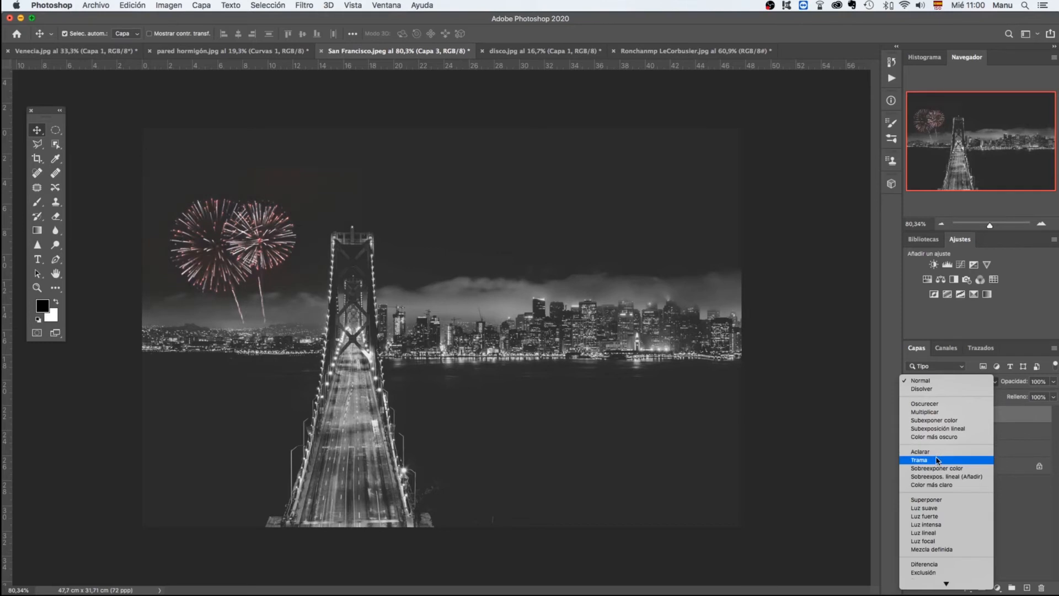
pyautogui.click(937, 460)
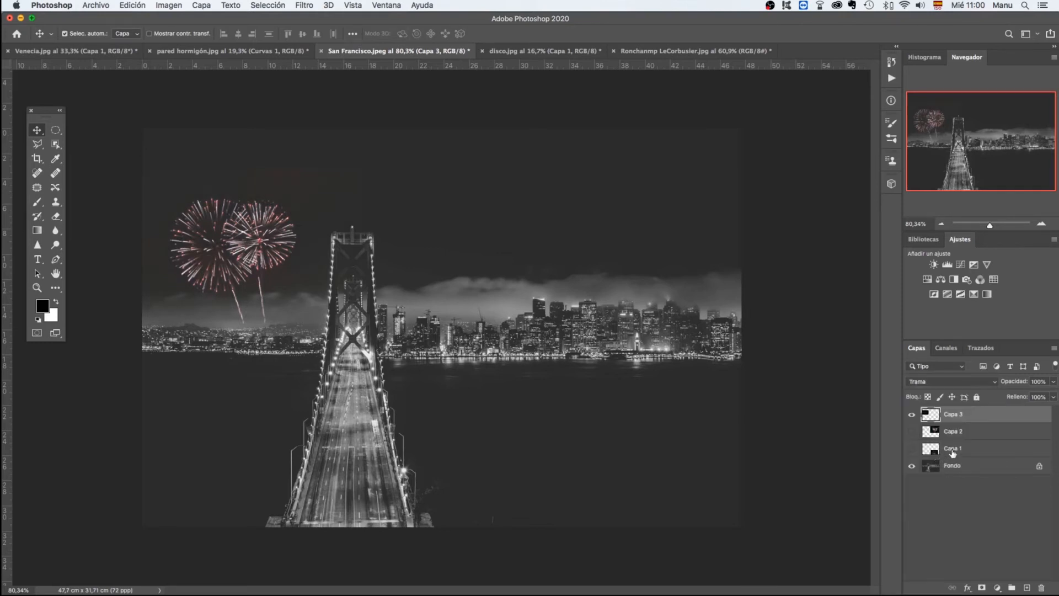
# Show Capa 2, scale its fireworks to about 64.46% and place them above the skyline at the photo's right edge.
pyautogui.click(912, 431)
pyautogui.click(631, 310)
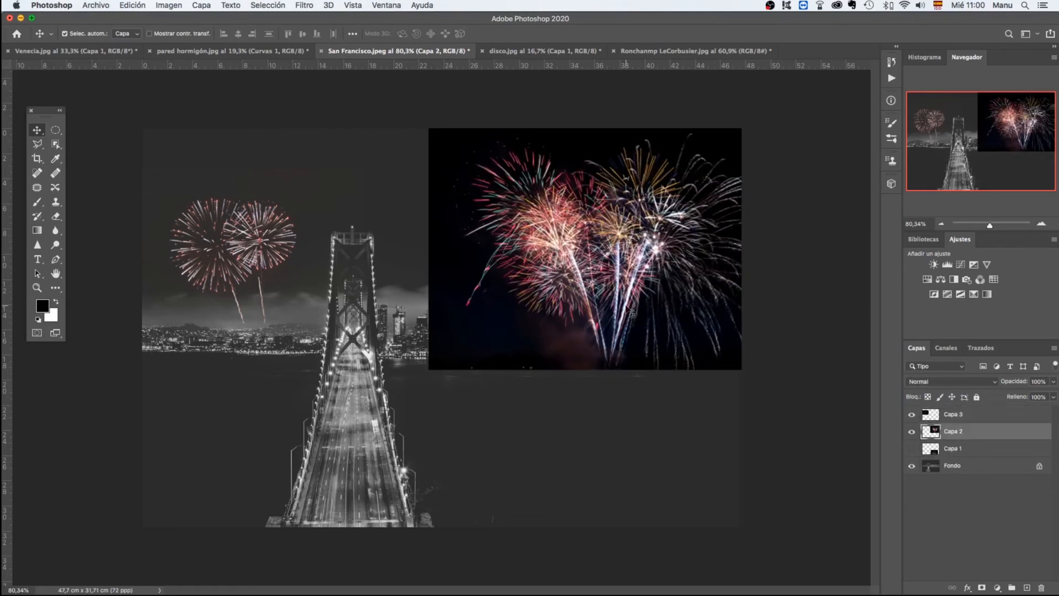
pyautogui.press('super+t')
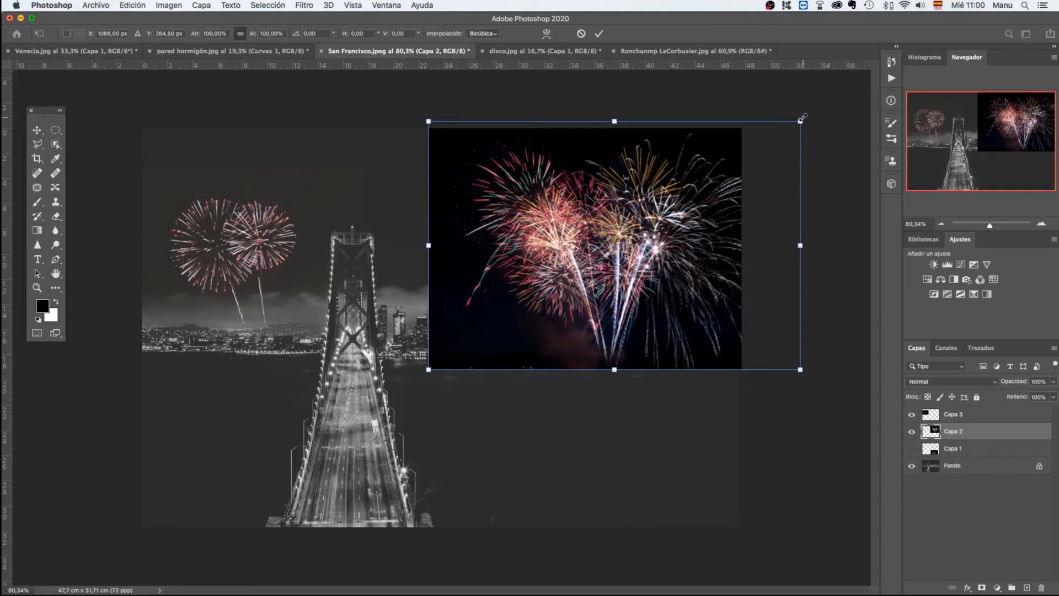
pyautogui.moveTo(801, 121); pyautogui.dragTo(610, 254)
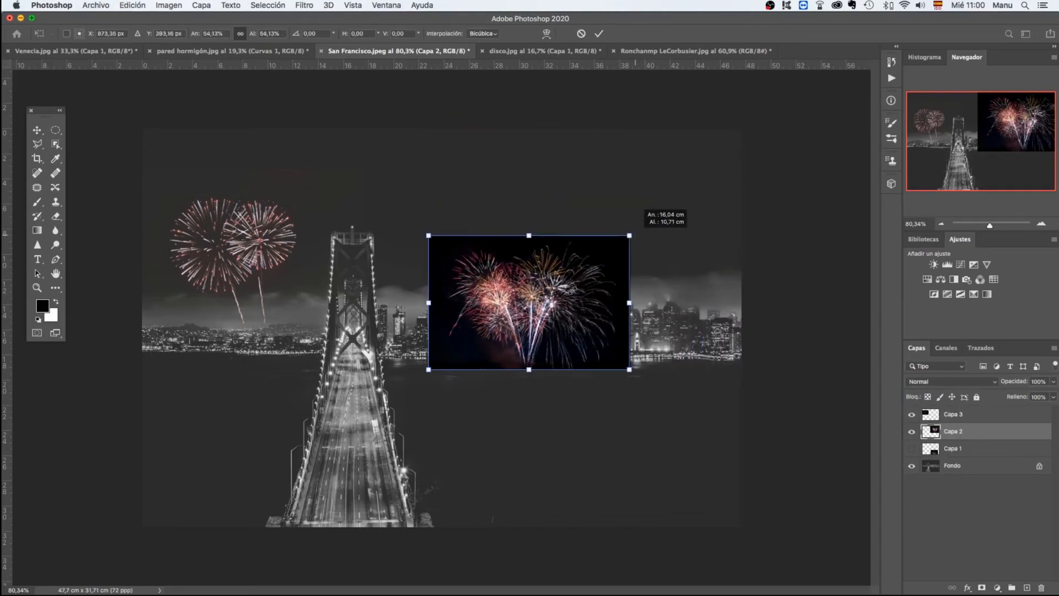
pyautogui.moveTo(590, 351); pyautogui.dragTo(638, 219)
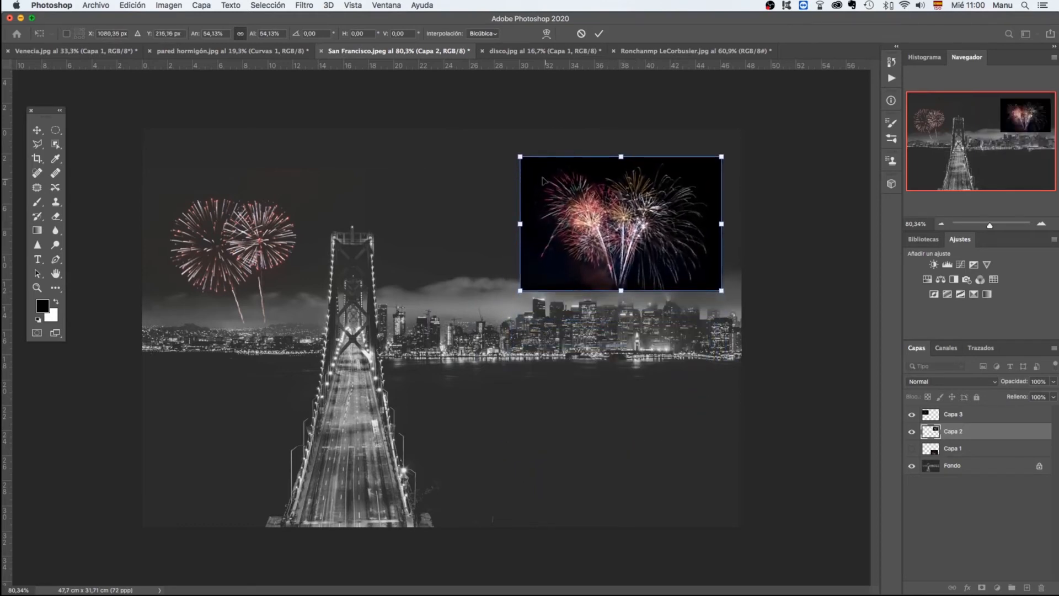
pyautogui.moveTo(520, 157); pyautogui.dragTo(500, 143)
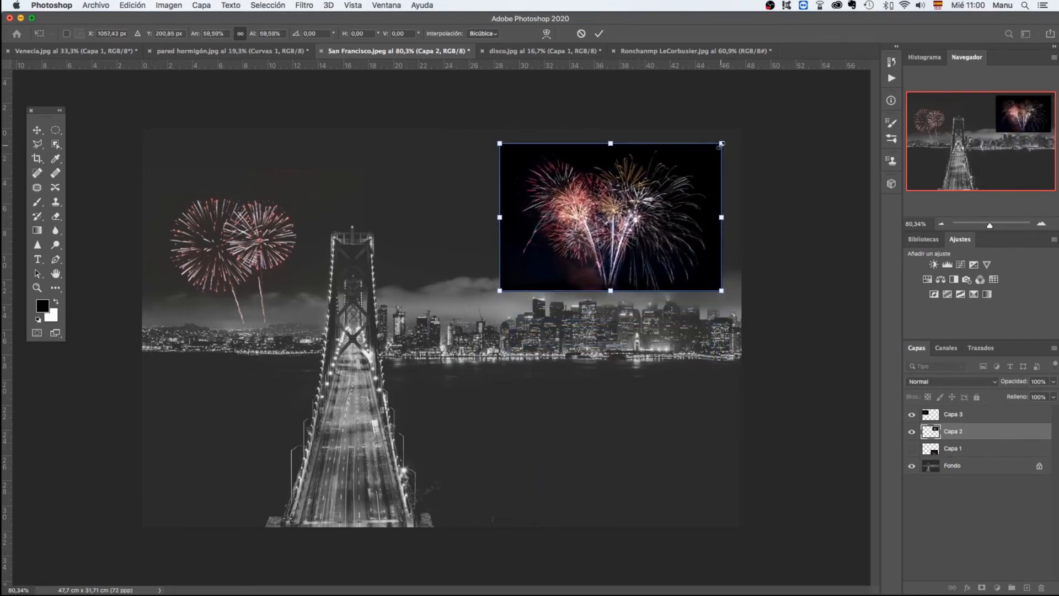
pyautogui.moveTo(725, 142); pyautogui.dragTo(740, 133)
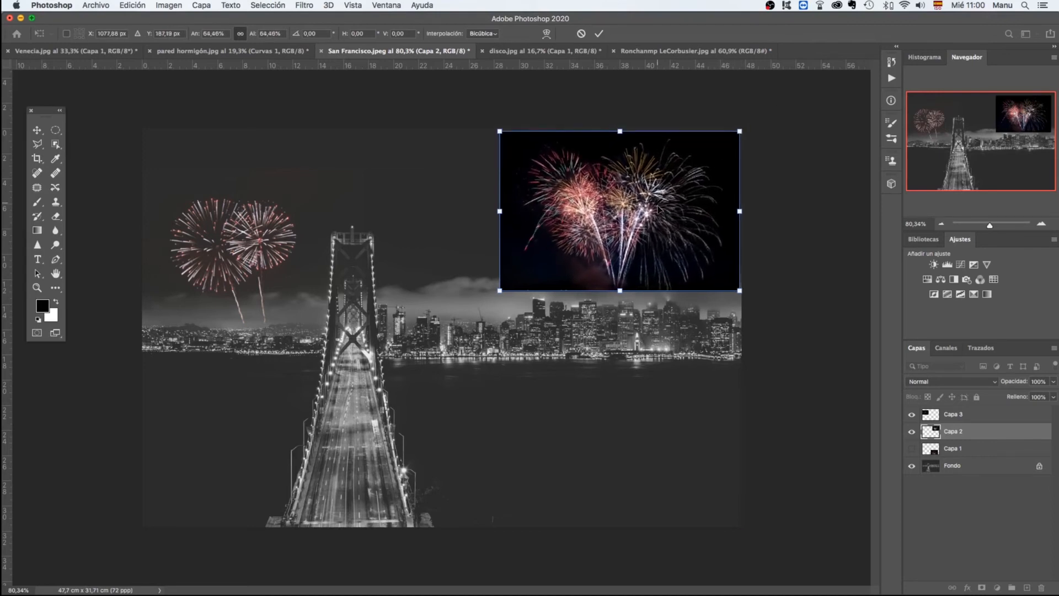
pyautogui.moveTo(656, 206); pyautogui.dragTo(659, 212)
pyautogui.press('Return')
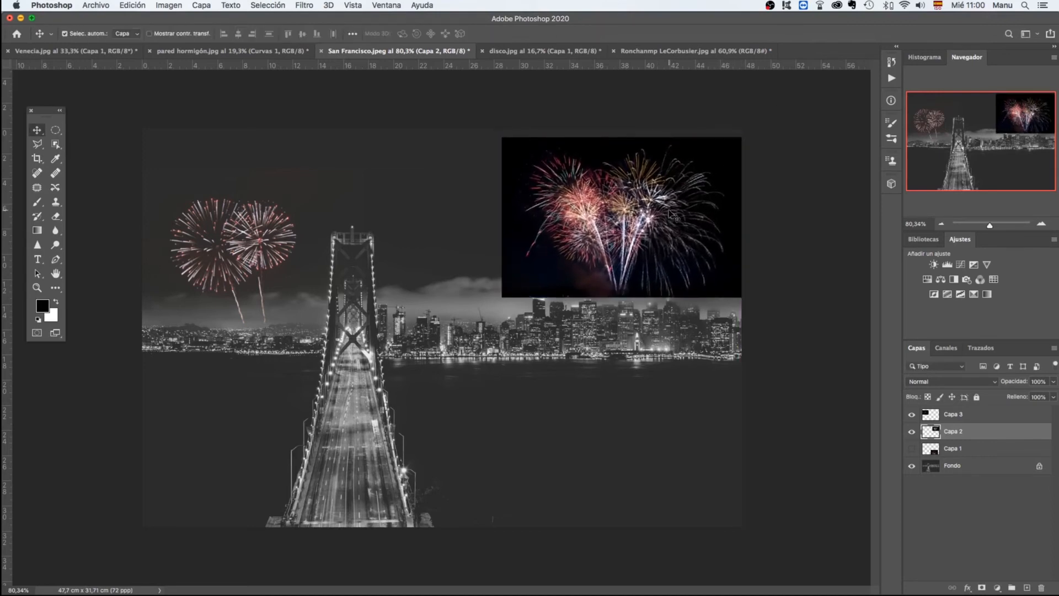
# Set the blending mode of the Capa 2 fireworks to Trama.
pyautogui.click(988, 382)
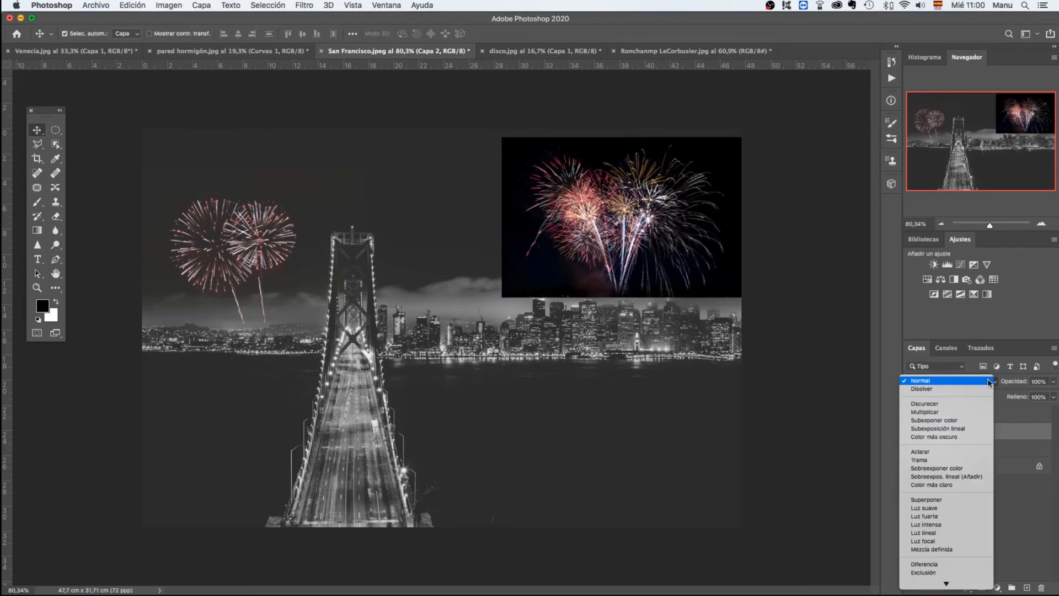
pyautogui.click(959, 459)
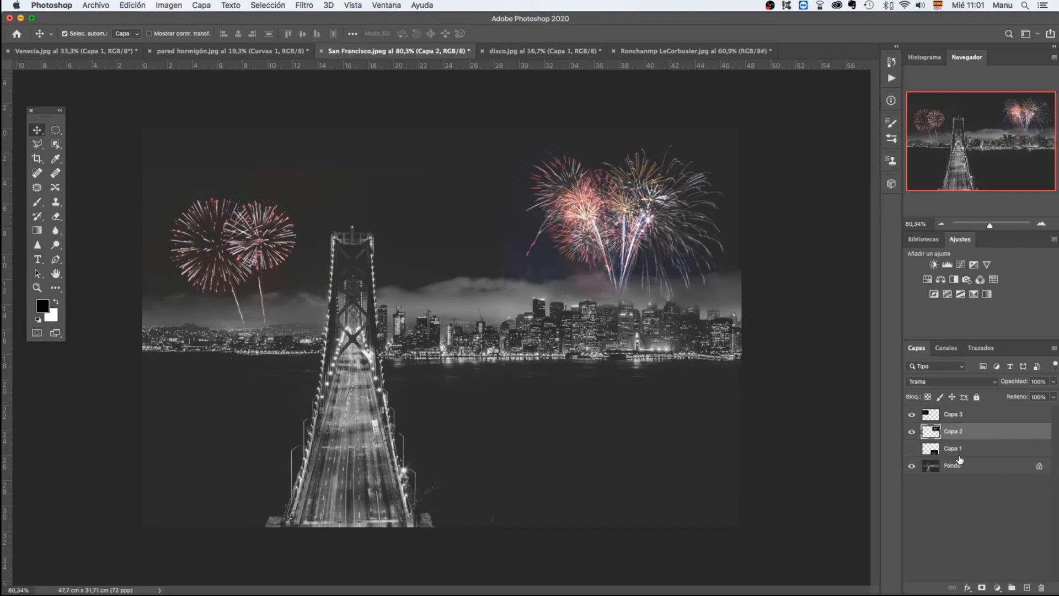
# Show Capa 1, scale its fireworks to about 63.58% and place them in the sky between the bridge tower and the Capa 2 fireworks.
pyautogui.click(911, 449)
pyautogui.moveTo(591, 442); pyautogui.dragTo(471, 183)
pyautogui.press('super+t')
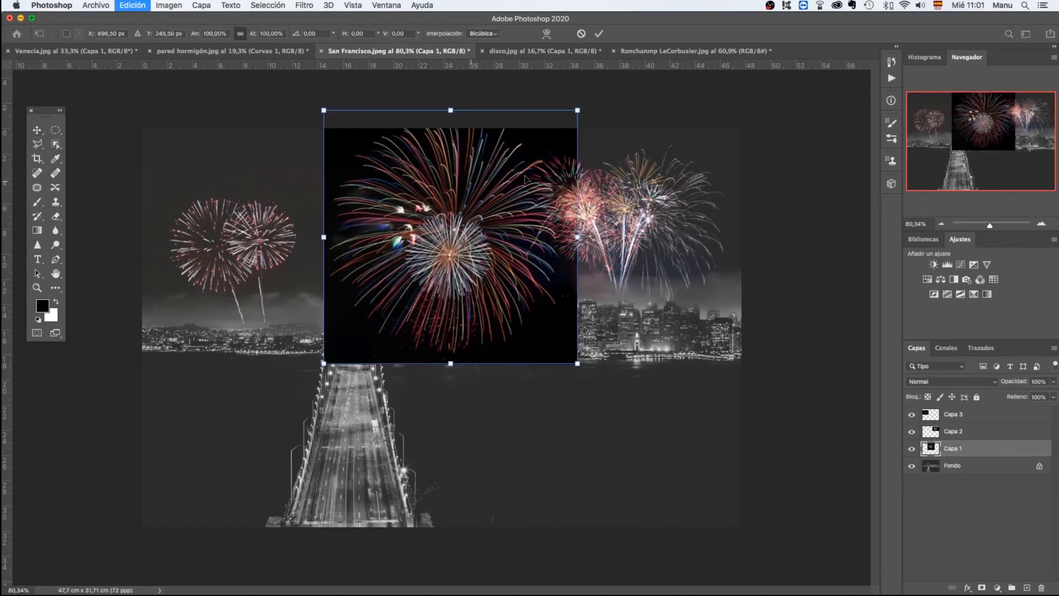
pyautogui.moveTo(578, 109); pyautogui.dragTo(469, 218)
pyautogui.moveTo(426, 307); pyautogui.dragTo(476, 254)
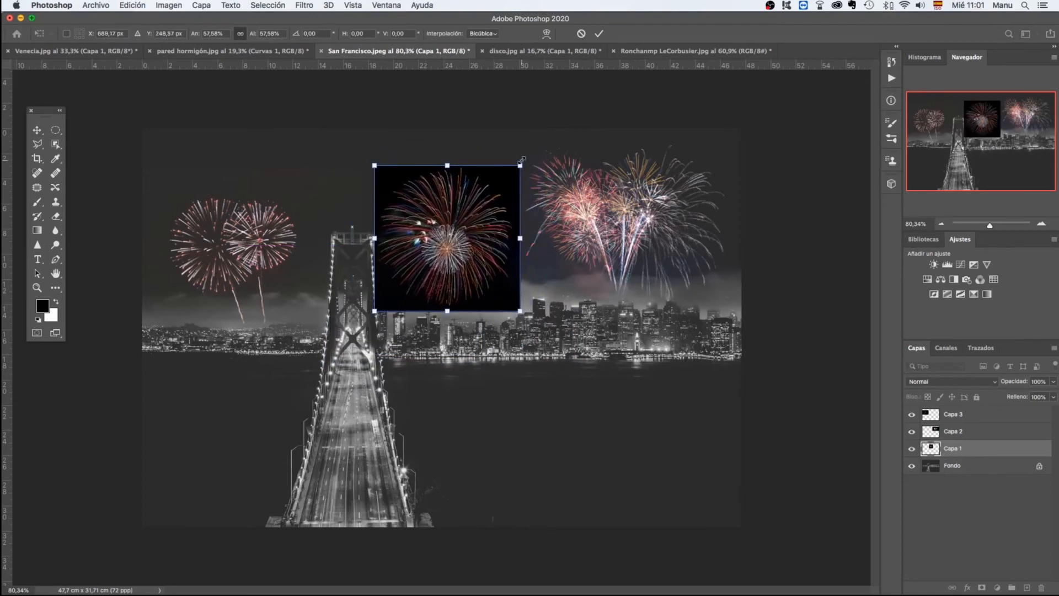
pyautogui.moveTo(520, 164); pyautogui.dragTo(536, 149)
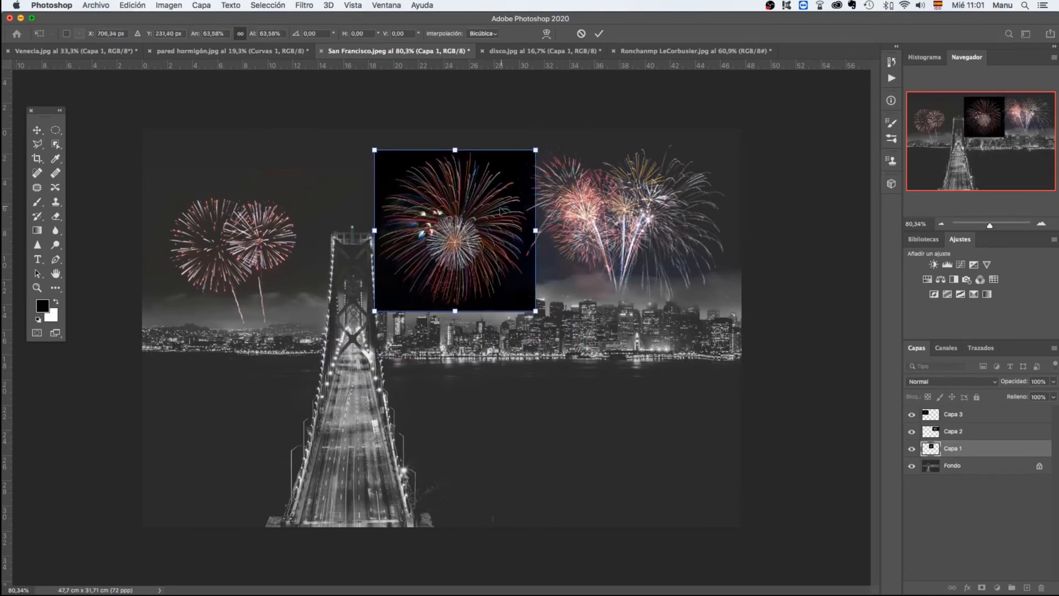
pyautogui.moveTo(499, 210); pyautogui.dragTo(500, 210)
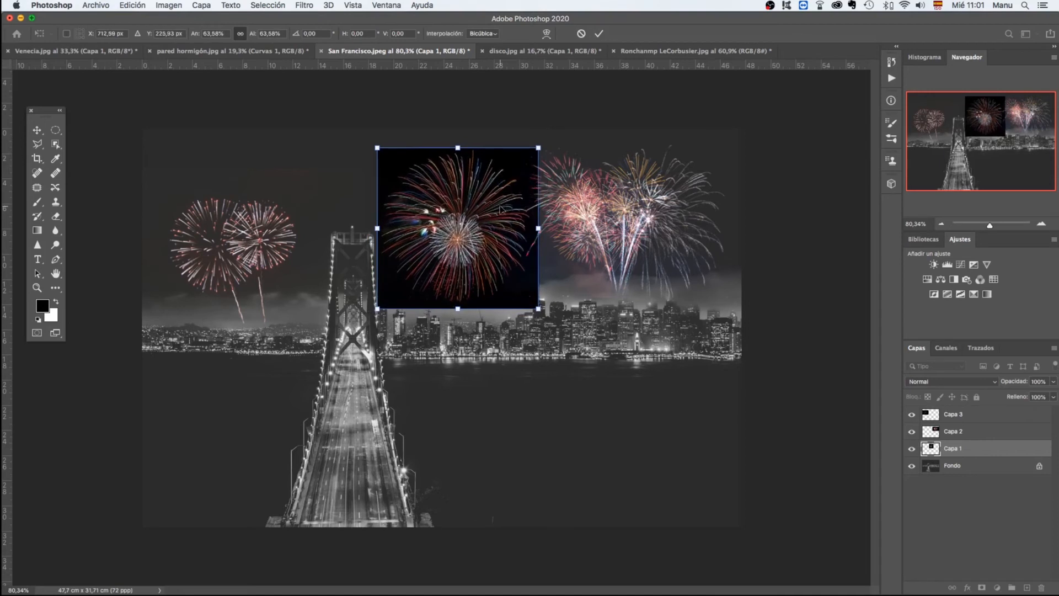
pyautogui.press('Return')
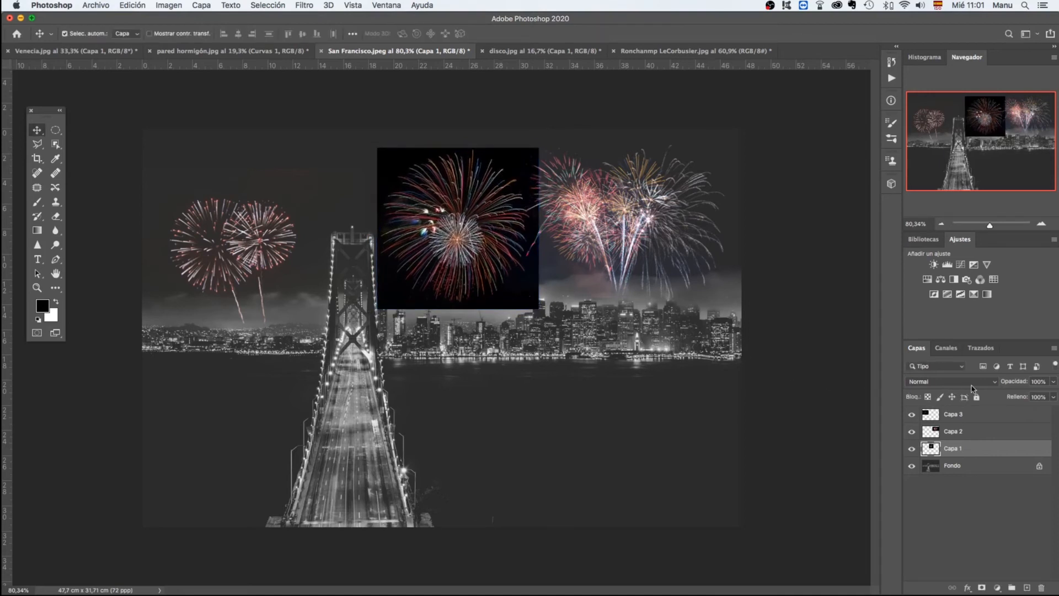
# Set Capa 1's blending mode to Trama and try out the layer opacity of Capa 3.
pyautogui.click(990, 382)
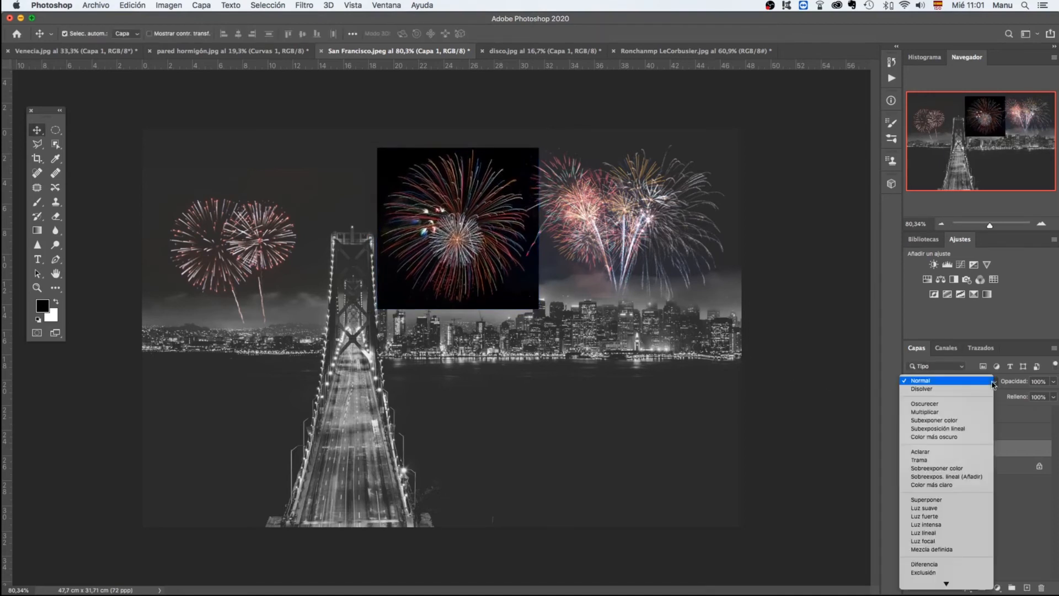
pyautogui.click(959, 461)
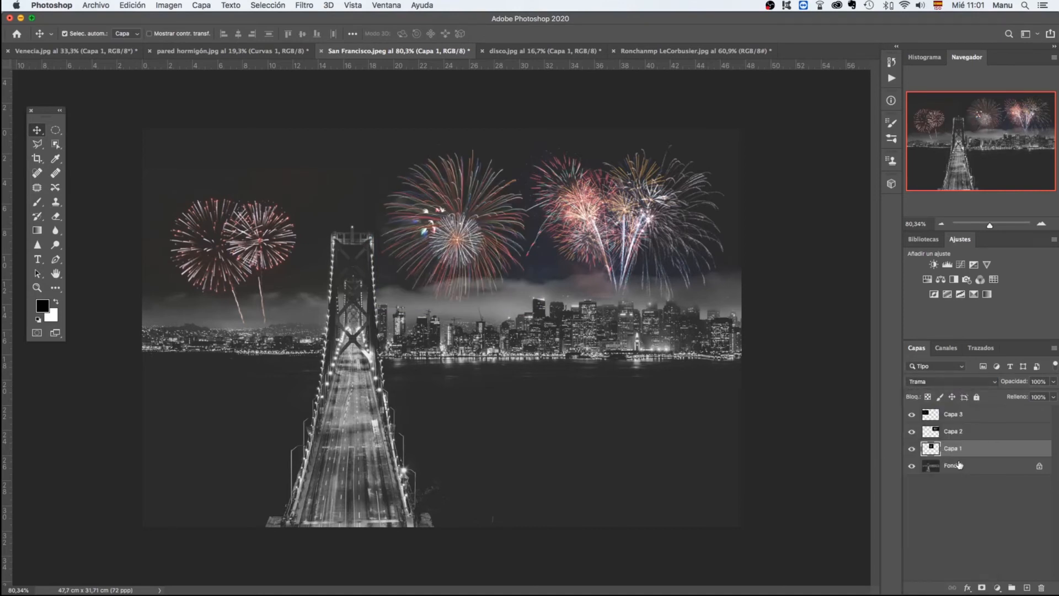
pyautogui.click(985, 415)
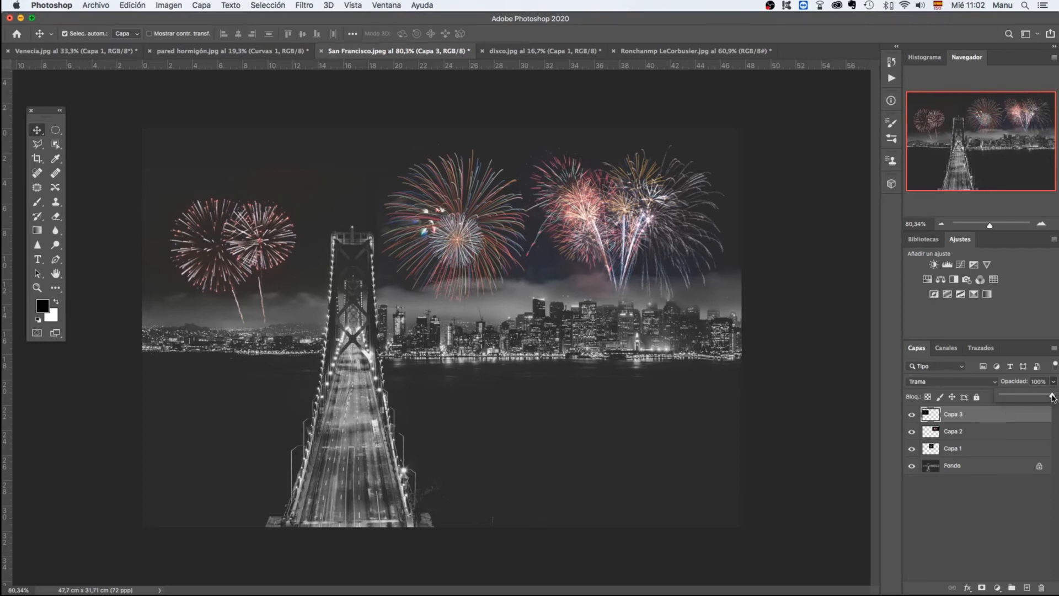
pyautogui.moveTo(1052, 397)
pyautogui.mouseDown()
pyautogui.moveTo(1039, 398)
pyautogui.moveTo(1057, 396)
pyautogui.mouseUp()
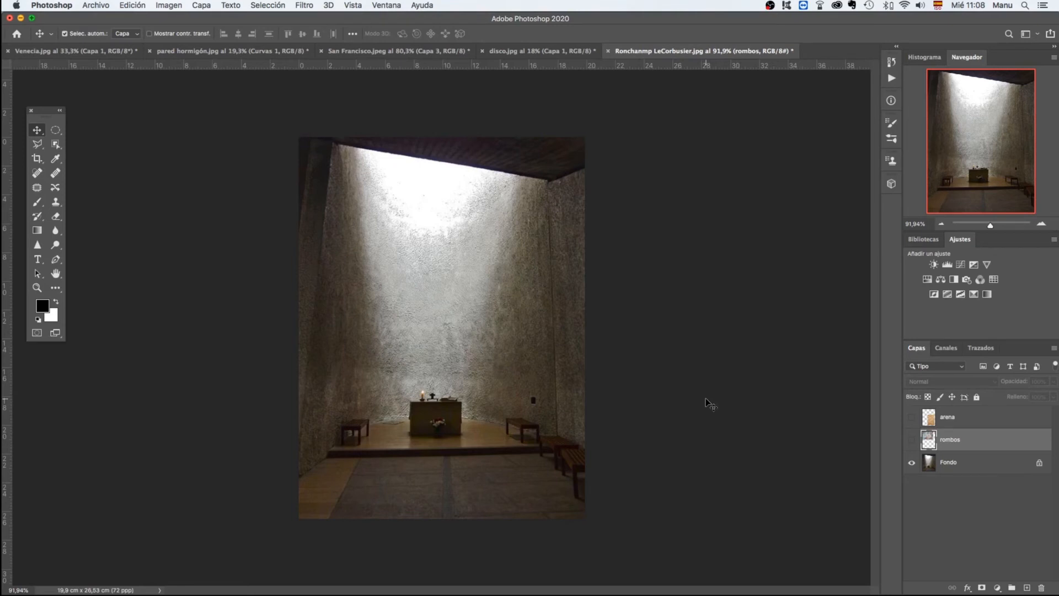
# In the Ronchanmp LeCorbusier photo, show the rombos layer and scale it to about 211.53% so the tiles cover the whole image.
pyautogui.click(912, 440)
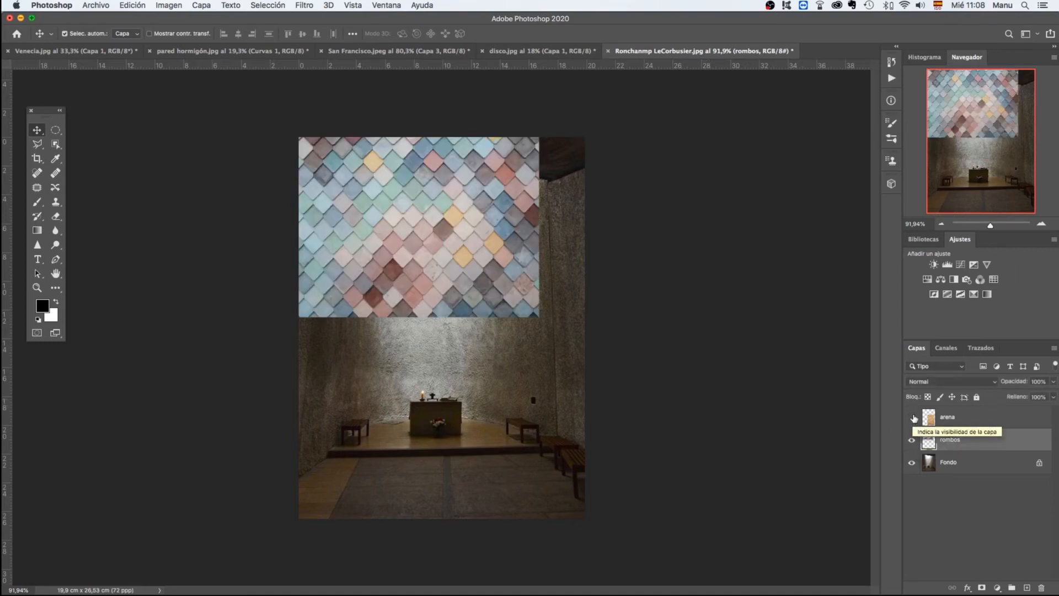
pyautogui.click(913, 418)
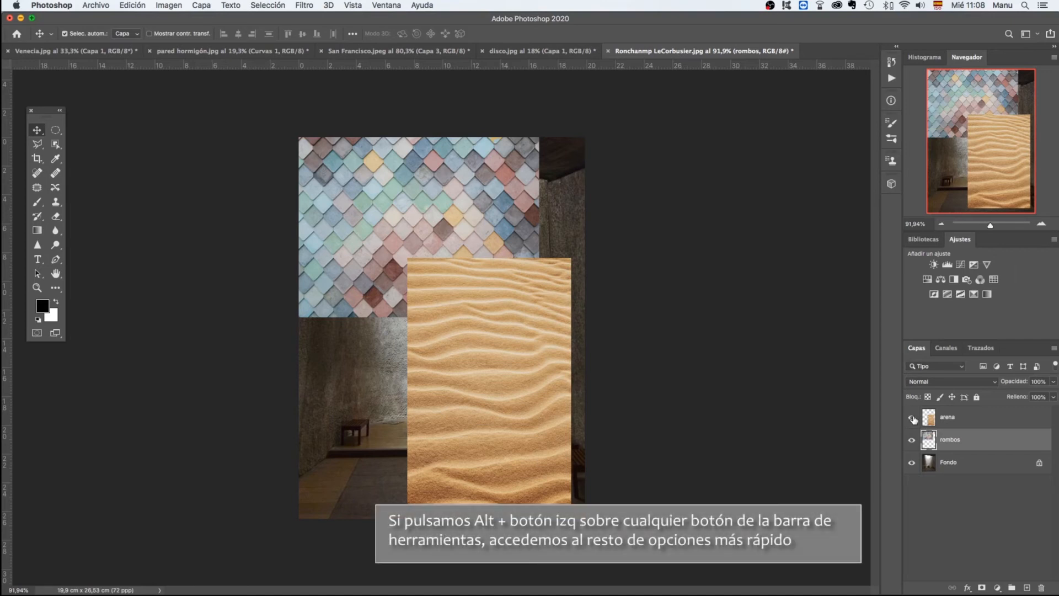
pyautogui.click(913, 417)
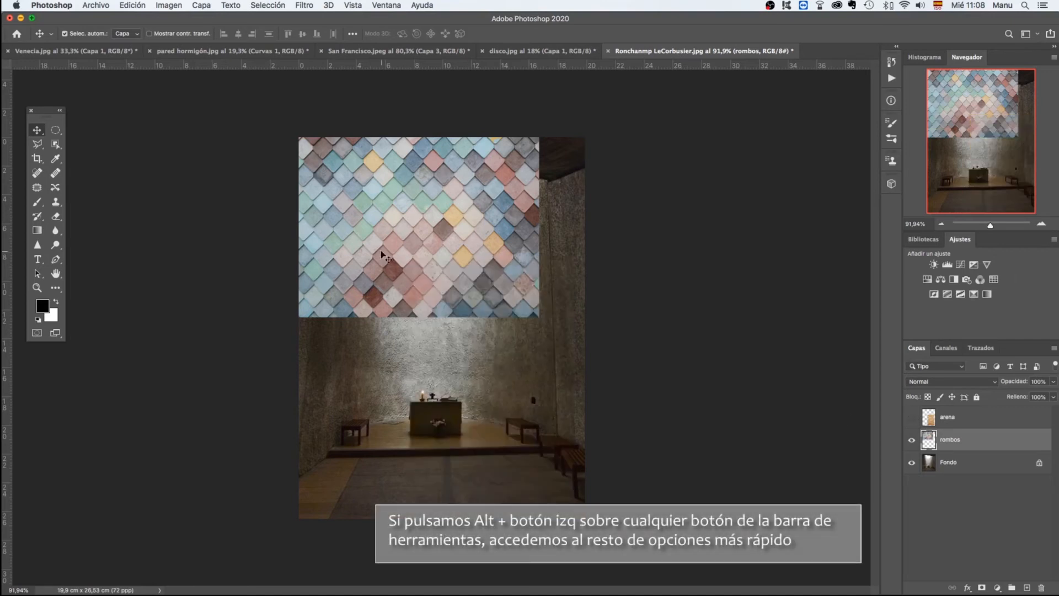
pyautogui.press('super+t')
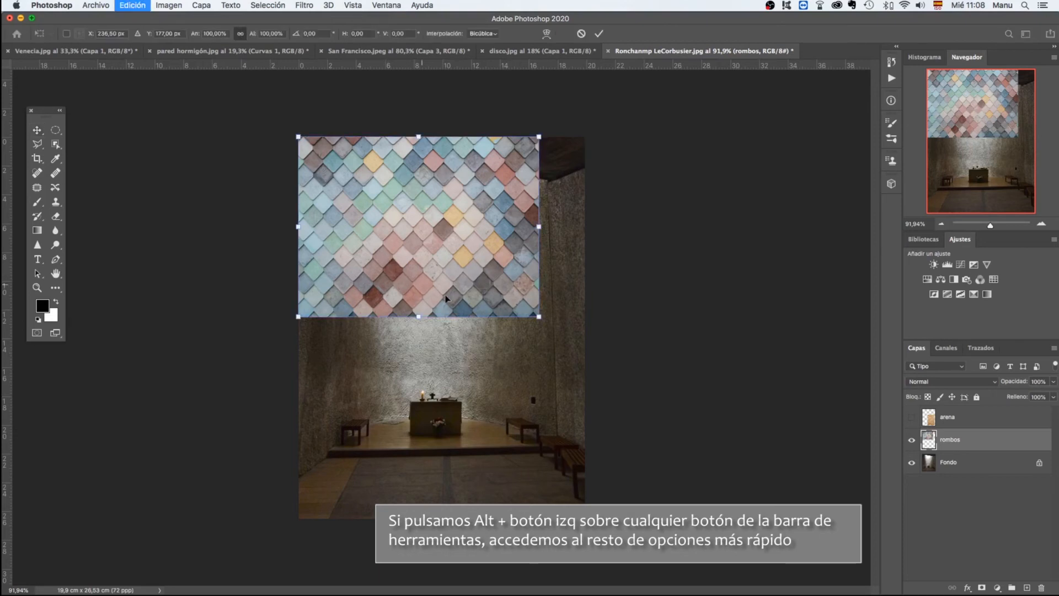
pyautogui.moveTo(540, 317); pyautogui.dragTo(778, 564)
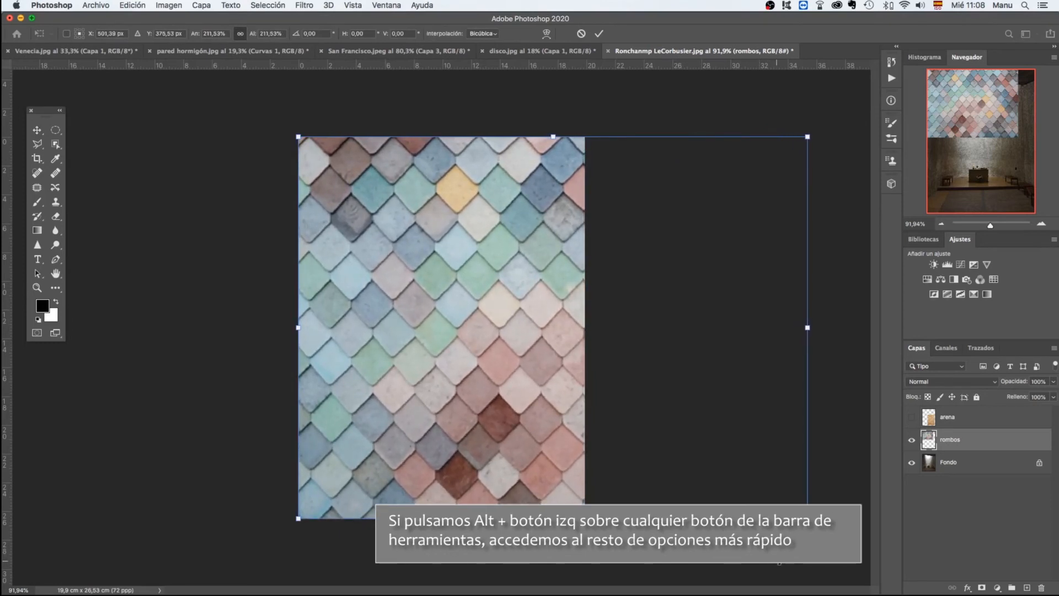
pyautogui.press('Return')
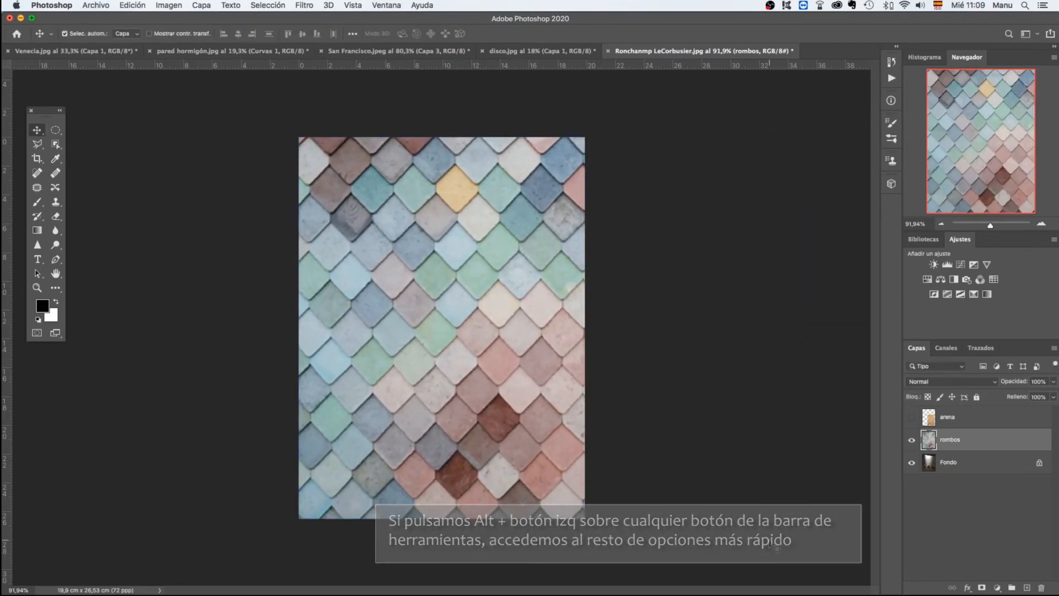
# Set the rombos layer's blending mode to Superponer and add a layer mask to it.
pyautogui.click(995, 382)
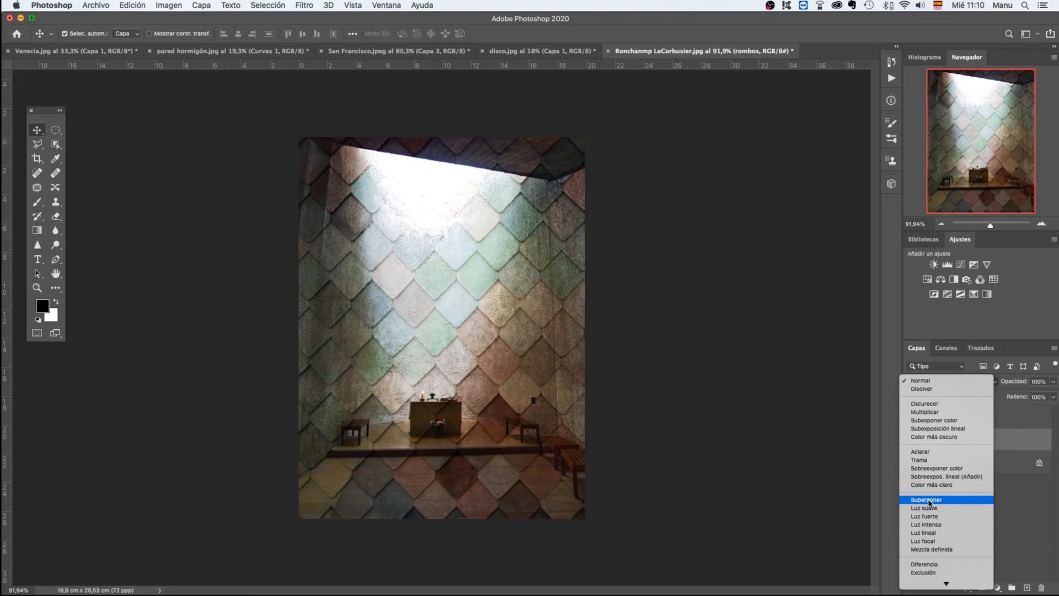
pyautogui.click(929, 500)
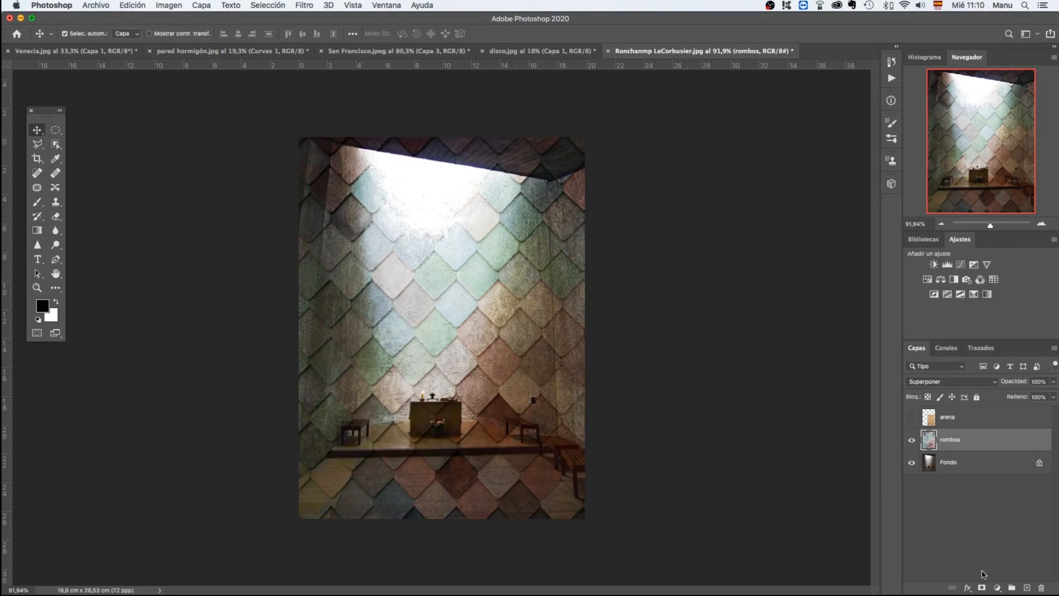
pyautogui.click(982, 587)
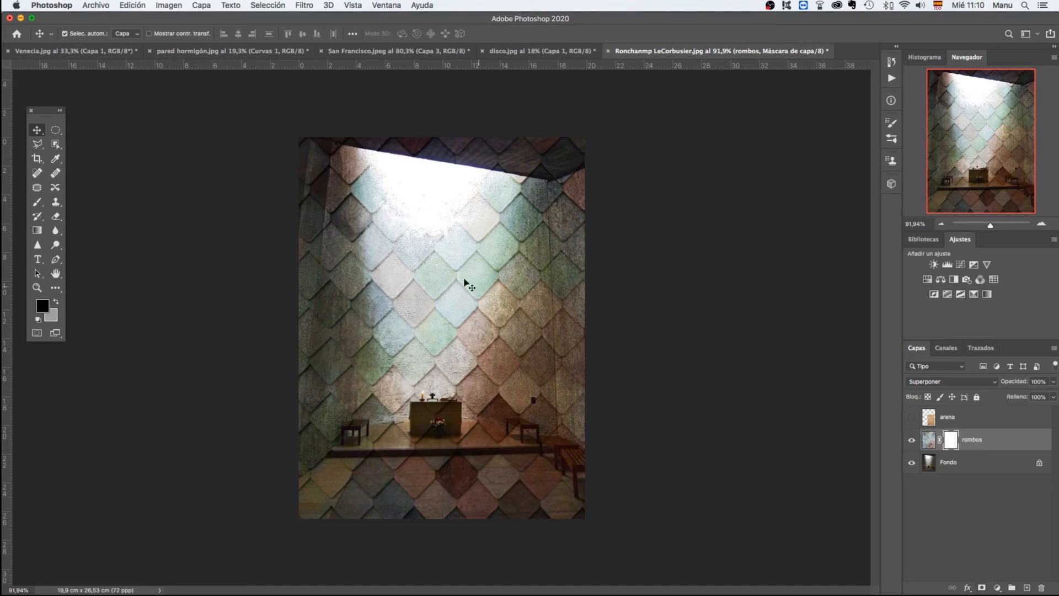
# Paint black on the rombos mask with a brush of about 69 px to remove the tiles from the floor, altar, benches and ceiling.
pyautogui.click(45, 202)
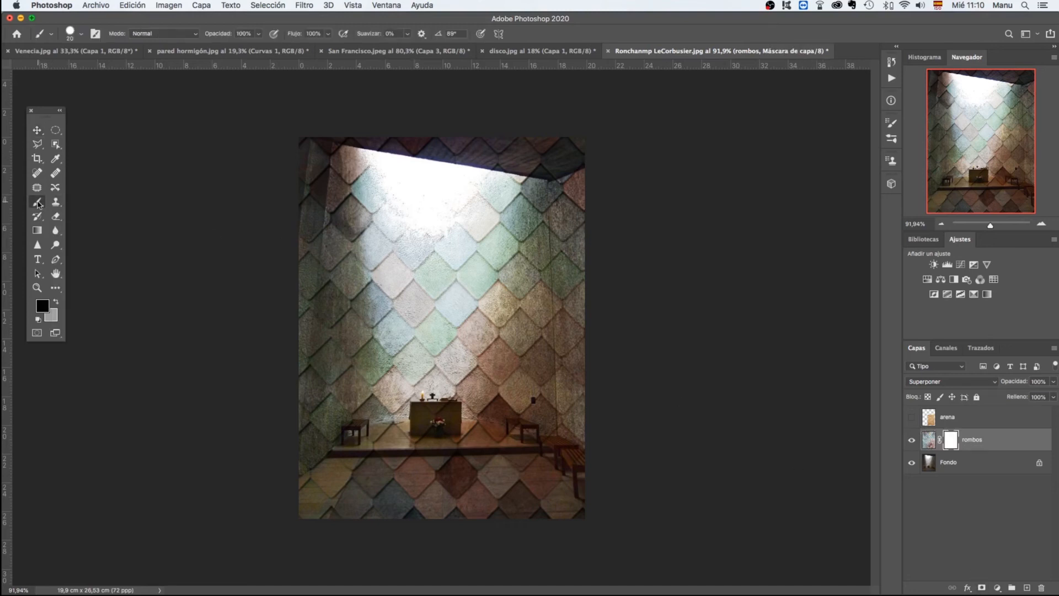
pyautogui.keyDown('ctrl'); pyautogui.keyDown('alt'); pyautogui.click(506, 388); pyautogui.keyUp('alt'); pyautogui.keyUp('ctrl')
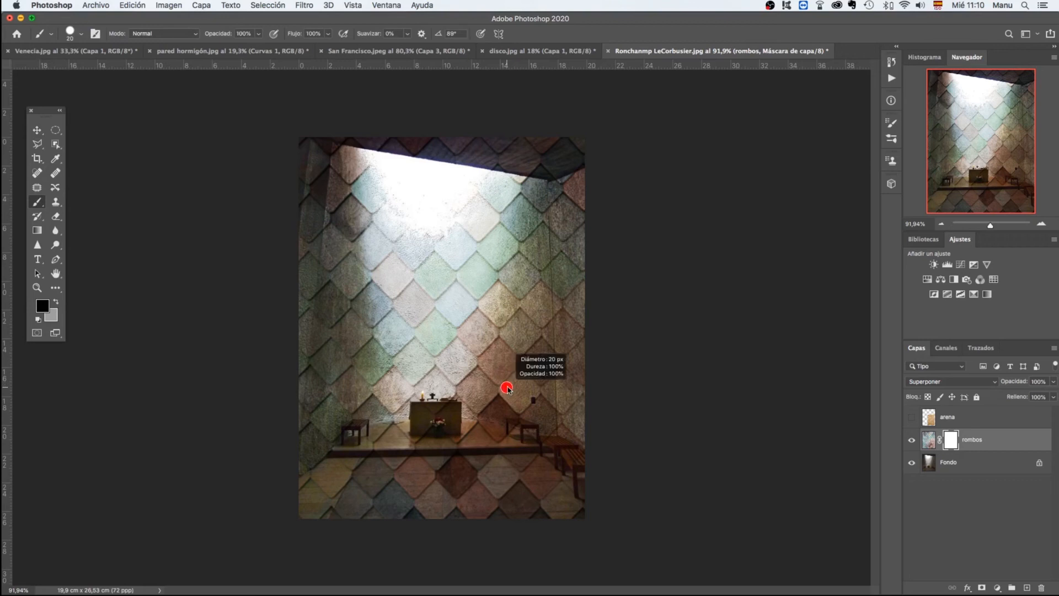
pyautogui.moveTo(507, 388); pyautogui.dragTo(505, 363)
pyautogui.moveTo(428, 488); pyautogui.dragTo(445, 485)
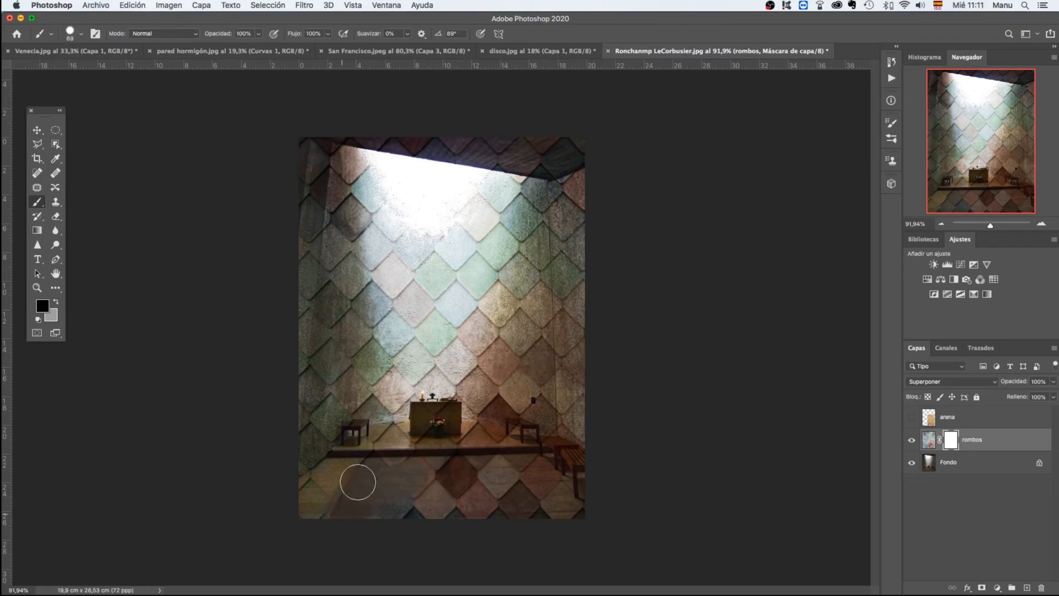
pyautogui.moveTo(357, 481)
pyautogui.mouseDown()
pyautogui.moveTo(333, 484)
pyautogui.moveTo(390, 479)
pyautogui.moveTo(428, 513)
pyautogui.moveTo(515, 502)
pyautogui.moveTo(557, 523)
pyautogui.moveTo(557, 503)
pyautogui.moveTo(534, 502)
pyautogui.moveTo(553, 490)
pyautogui.moveTo(541, 458)
pyautogui.moveTo(566, 473)
pyautogui.moveTo(502, 452)
pyautogui.moveTo(474, 471)
pyautogui.moveTo(489, 478)
pyautogui.moveTo(401, 470)
pyautogui.moveTo(343, 502)
pyautogui.moveTo(341, 471)
pyautogui.moveTo(305, 494)
pyautogui.moveTo(410, 437)
pyautogui.moveTo(357, 448)
pyautogui.moveTo(364, 435)
pyautogui.moveTo(360, 447)
pyautogui.moveTo(415, 433)
pyautogui.moveTo(449, 435)
pyautogui.moveTo(402, 434)
pyautogui.moveTo(519, 446)
pyautogui.moveTo(582, 487)
pyautogui.moveTo(518, 444)
pyautogui.moveTo(521, 434)
pyautogui.moveTo(570, 469)
pyautogui.moveTo(500, 455)
pyautogui.moveTo(442, 432)
pyautogui.mouseUp()
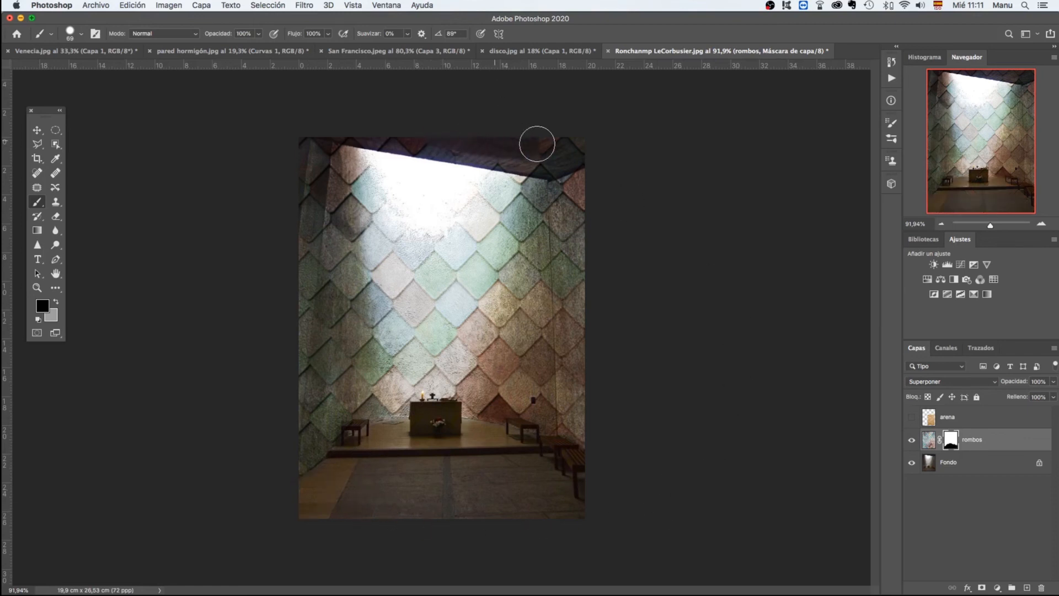
pyautogui.moveTo(537, 144)
pyautogui.mouseDown()
pyautogui.moveTo(585, 152)
pyautogui.moveTo(555, 159)
pyautogui.moveTo(329, 125)
pyautogui.moveTo(557, 159)
pyautogui.moveTo(599, 147)
pyautogui.moveTo(339, 120)
pyautogui.moveTo(516, 130)
pyautogui.moveTo(302, 132)
pyautogui.mouseUp()
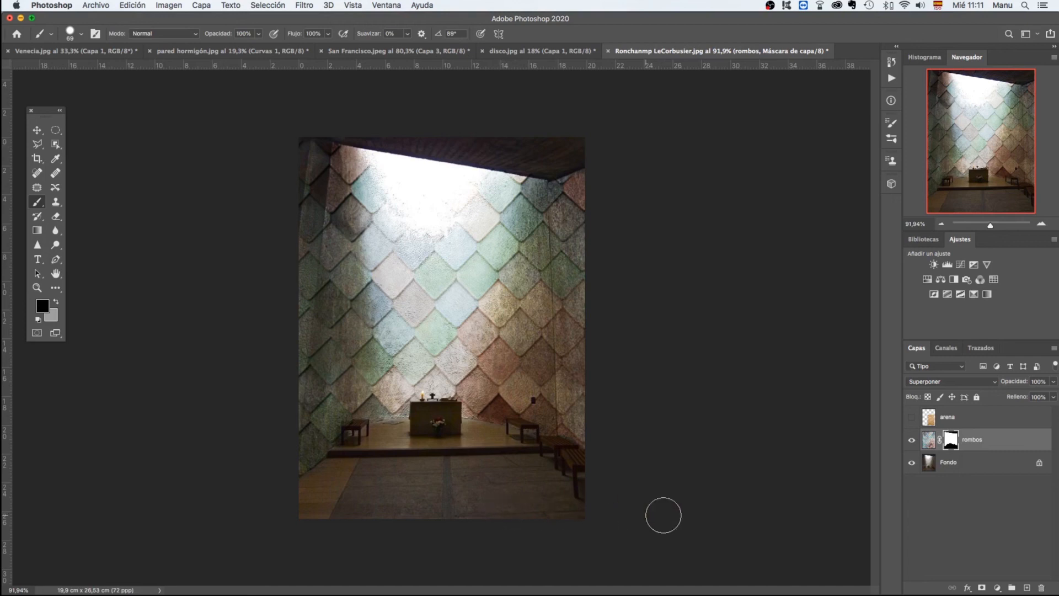
# Hide the rombos layer, show arena and enlarge the sand texture to cover the whole chapel photo.
pyautogui.click(911, 441)
pyautogui.click(912, 418)
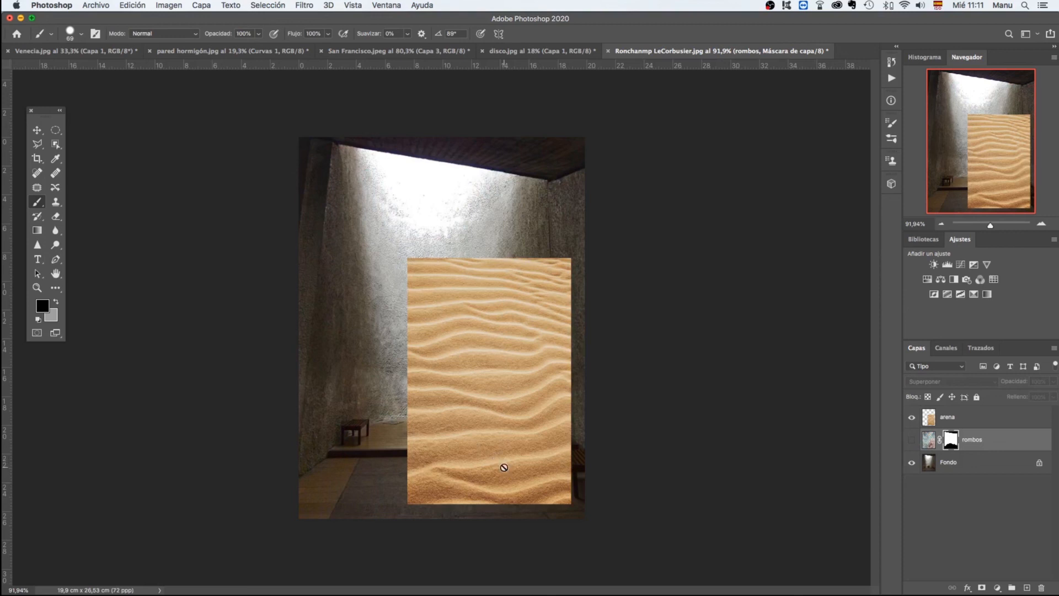
pyautogui.click(964, 420)
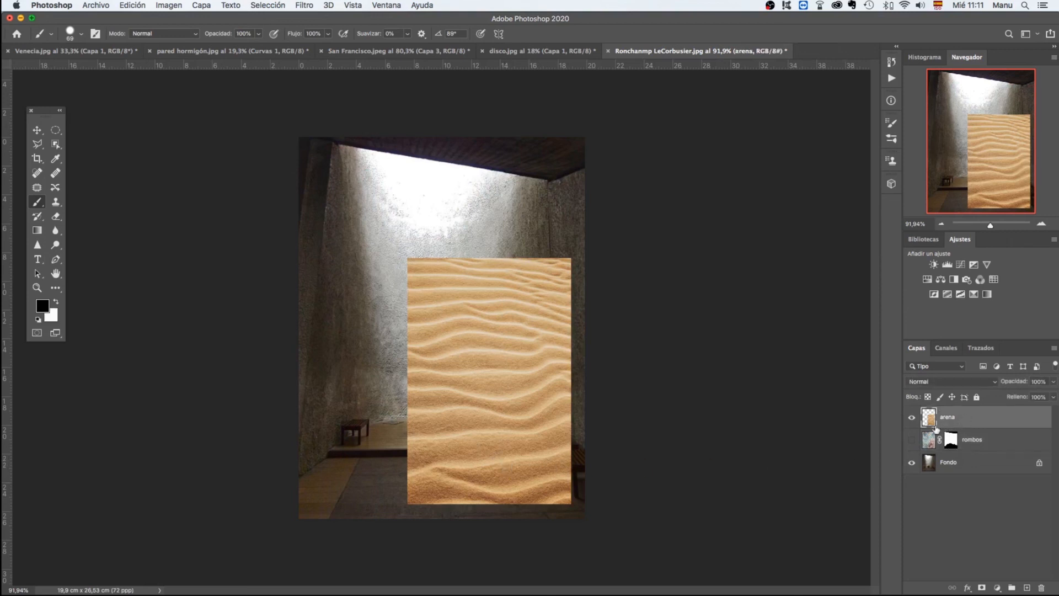
pyautogui.press('super+t')
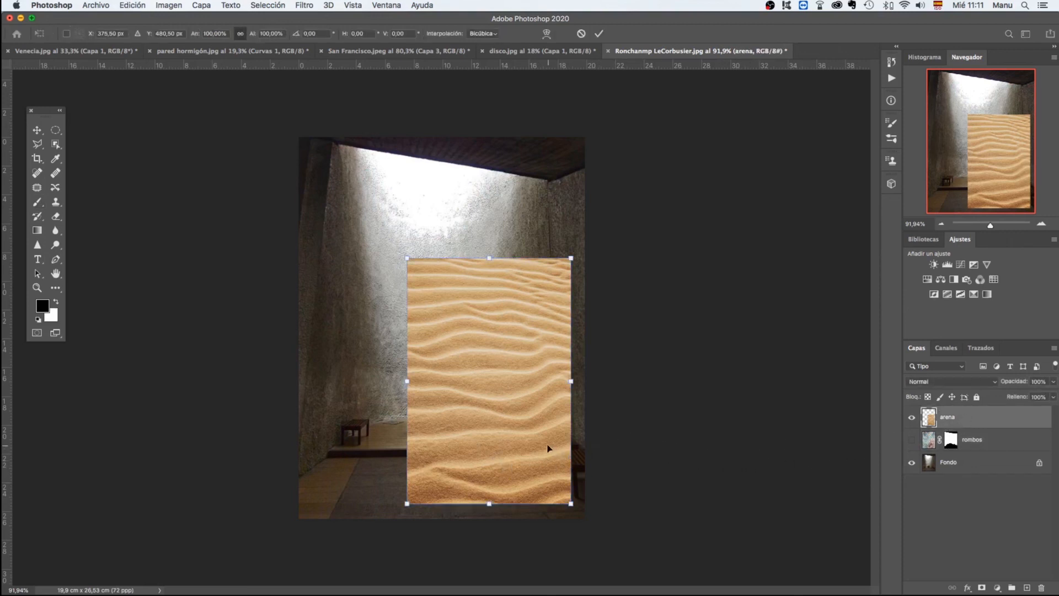
pyautogui.moveTo(408, 257); pyautogui.dragTo(285, 143)
pyautogui.moveTo(395, 189); pyautogui.dragTo(377, 203)
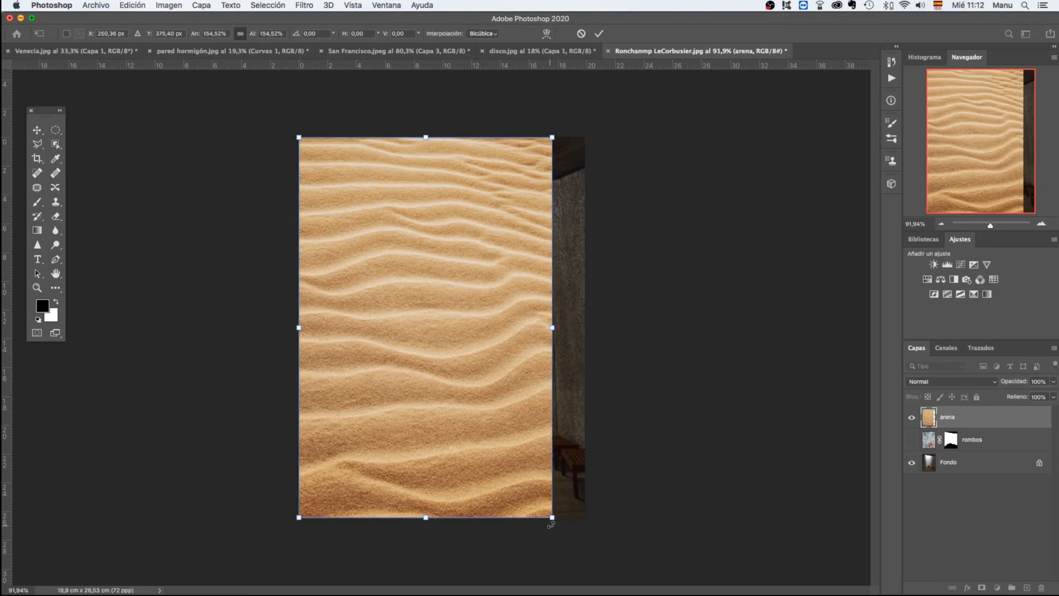
pyautogui.moveTo(552, 520)
pyautogui.mouseDown()
pyautogui.moveTo(588, 525)
pyautogui.moveTo(601, 556)
pyautogui.mouseUp()
pyautogui.press('Return')
pyautogui.press('b')
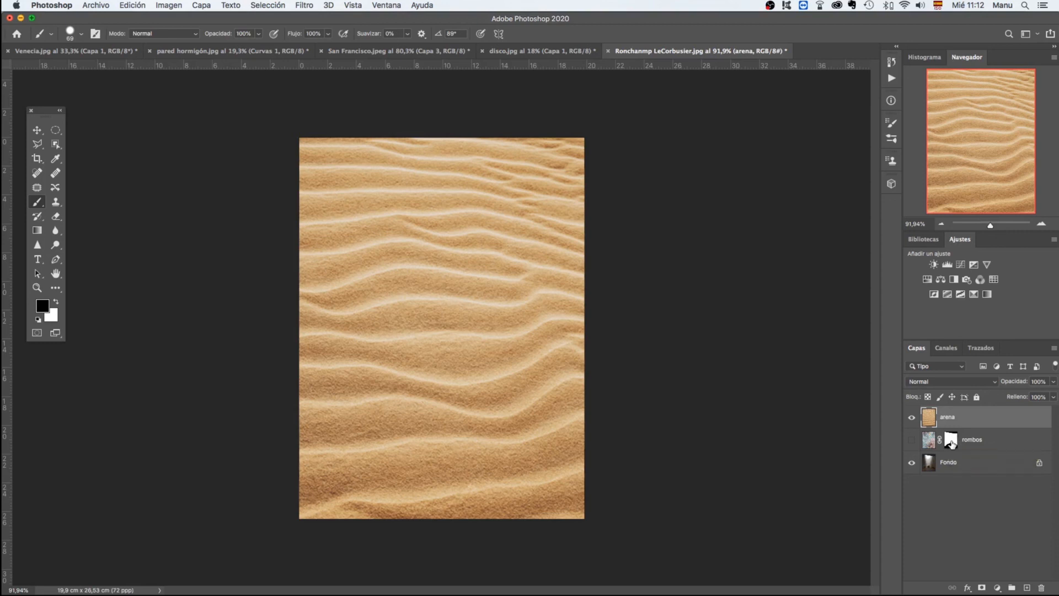
# Copy the rombos layer mask to the arena layer and set arena's blending mode to Superponer.
pyautogui.moveTo(953, 443); pyautogui.dragTo(957, 419)
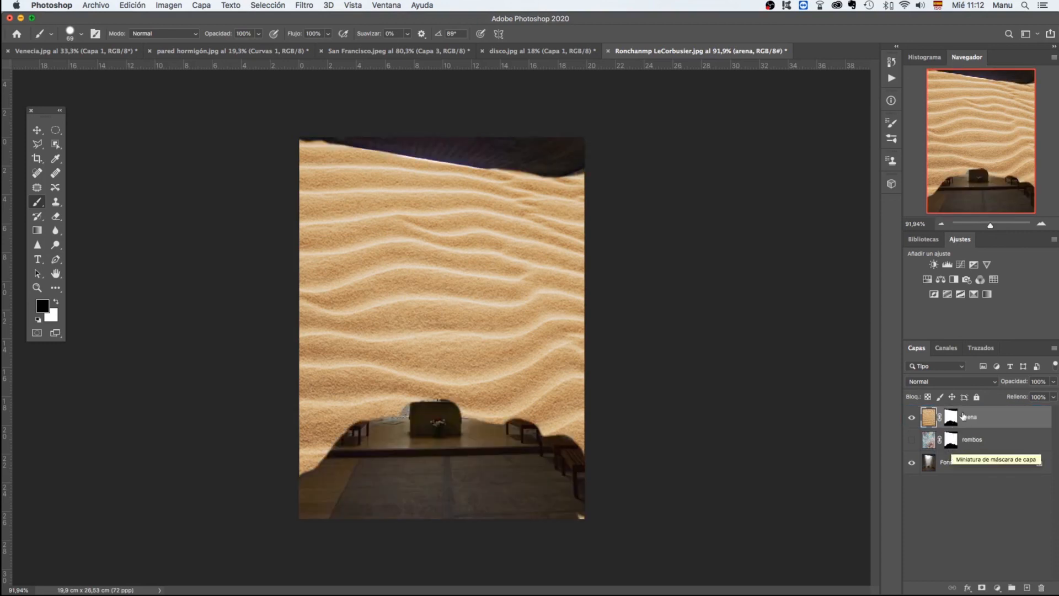
pyautogui.click(992, 381)
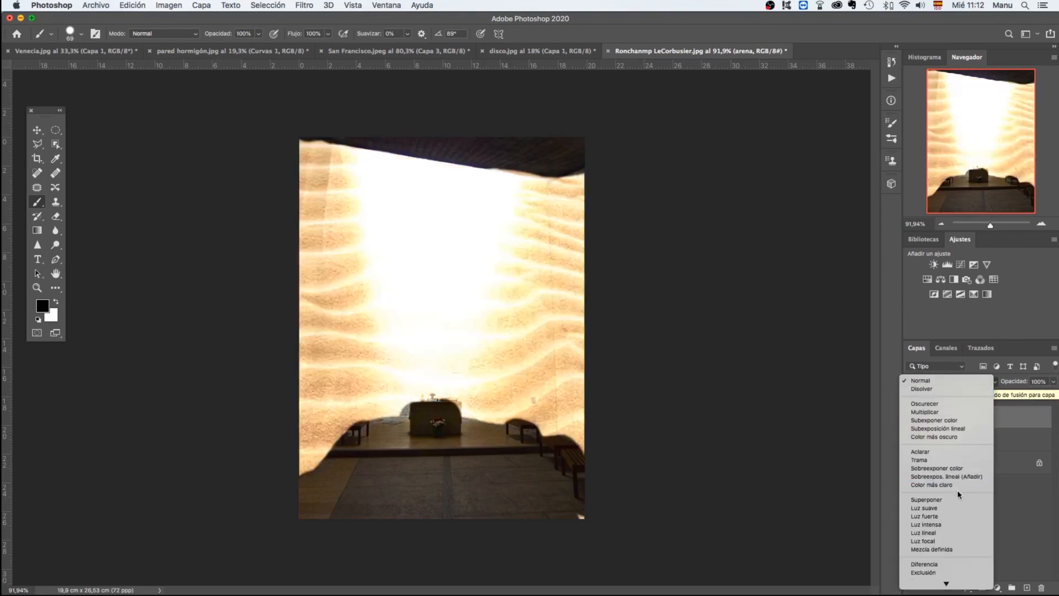
pyautogui.click(956, 500)
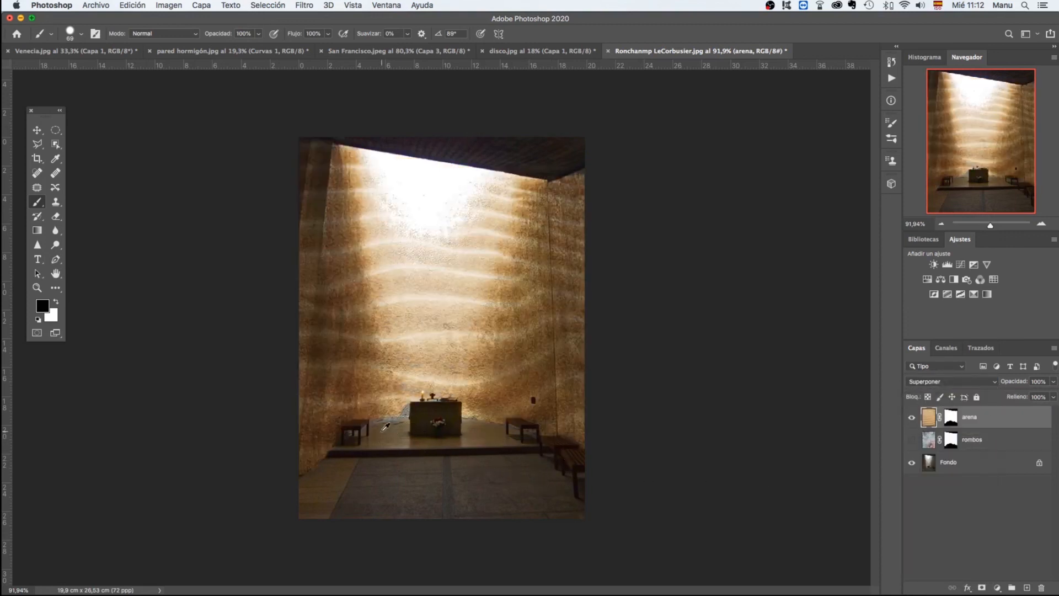
# Paint white with a small brush on the arena layer mask to restore the sand on the wall gaps beside the altar and along the floor edge.
pyautogui.scroll(4, 395, 437)
pyautogui.scroll(6, 395, 437)
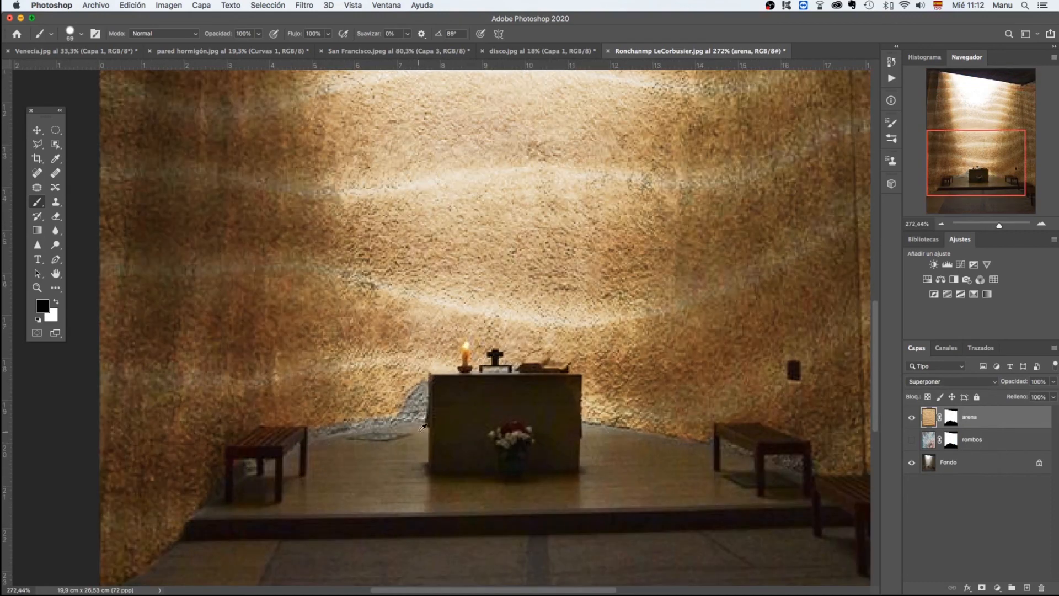
pyautogui.scroll(3, 418, 419)
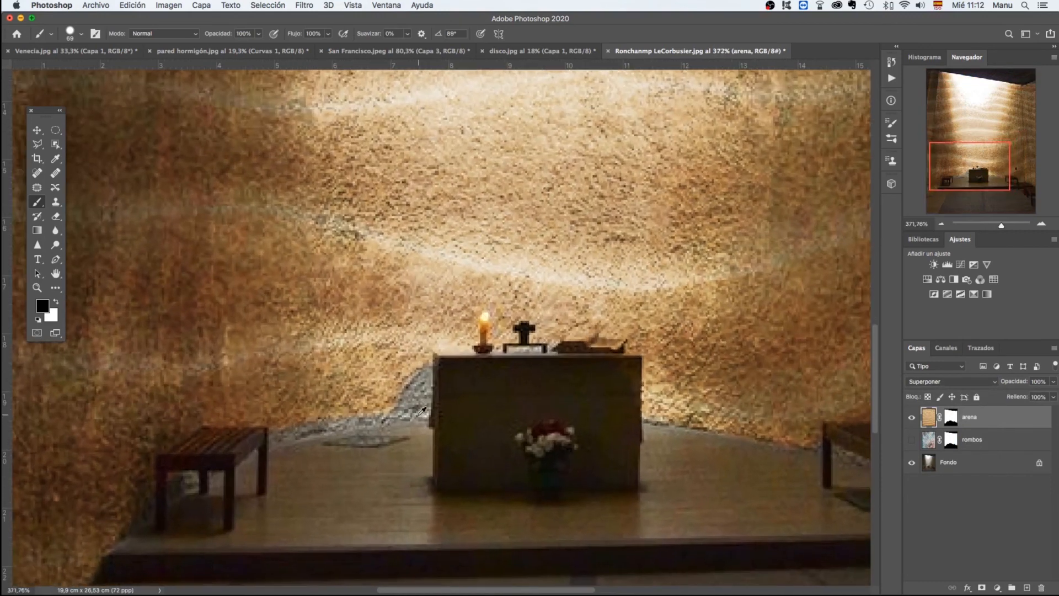
pyautogui.scroll(2, 424, 417)
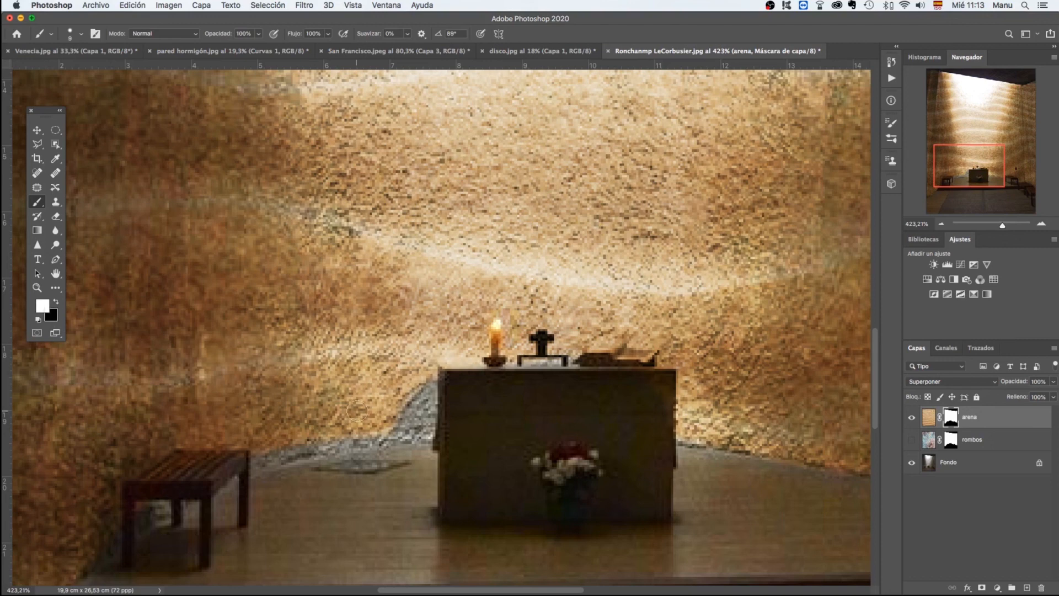
pyautogui.moveTo(401, 410)
pyautogui.mouseDown()
pyautogui.moveTo(422, 380)
pyautogui.moveTo(421, 405)
pyautogui.moveTo(389, 427)
pyautogui.moveTo(422, 419)
pyautogui.mouseUp()
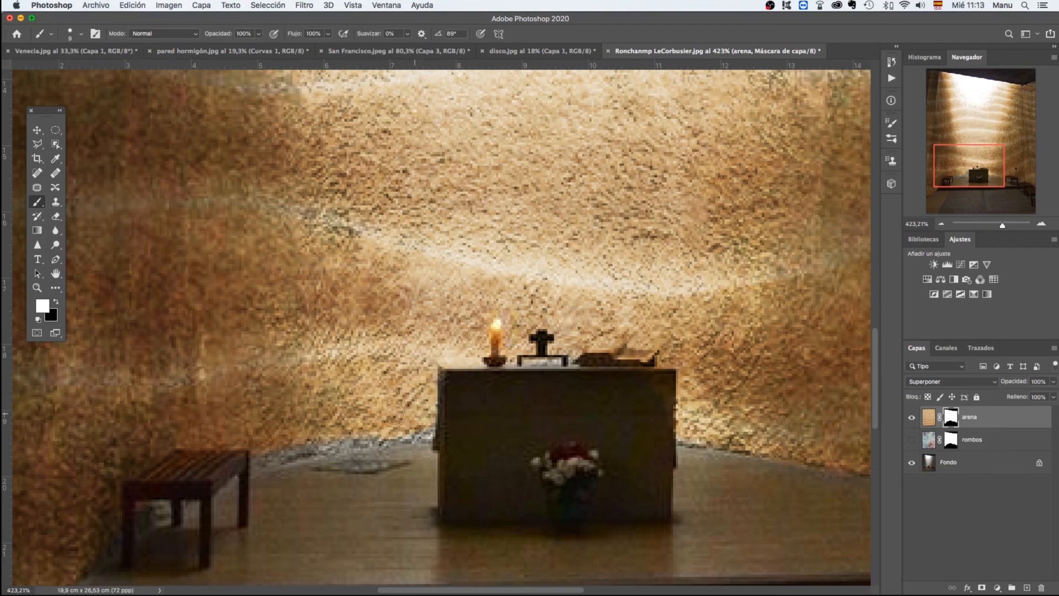
pyautogui.moveTo(372, 425)
pyautogui.mouseDown()
pyautogui.moveTo(263, 456)
pyautogui.moveTo(428, 433)
pyautogui.moveTo(405, 436)
pyautogui.mouseUp()
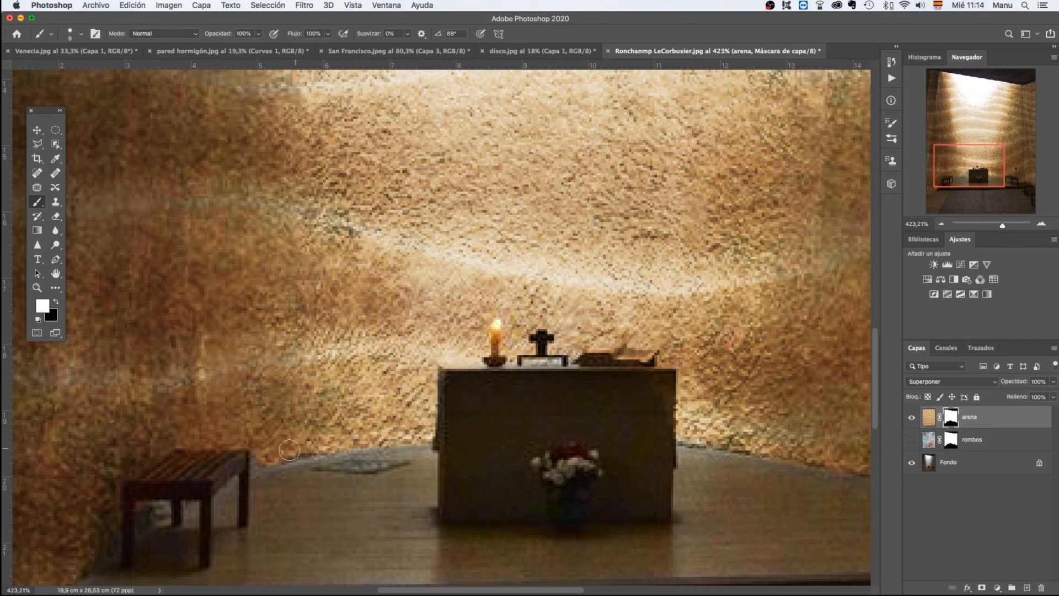
pyautogui.moveTo(290, 450)
pyautogui.mouseDown()
pyautogui.moveTo(259, 462)
pyautogui.moveTo(422, 443)
pyautogui.mouseUp()
pyautogui.moveTo(740, 442); pyautogui.dragTo(686, 443)
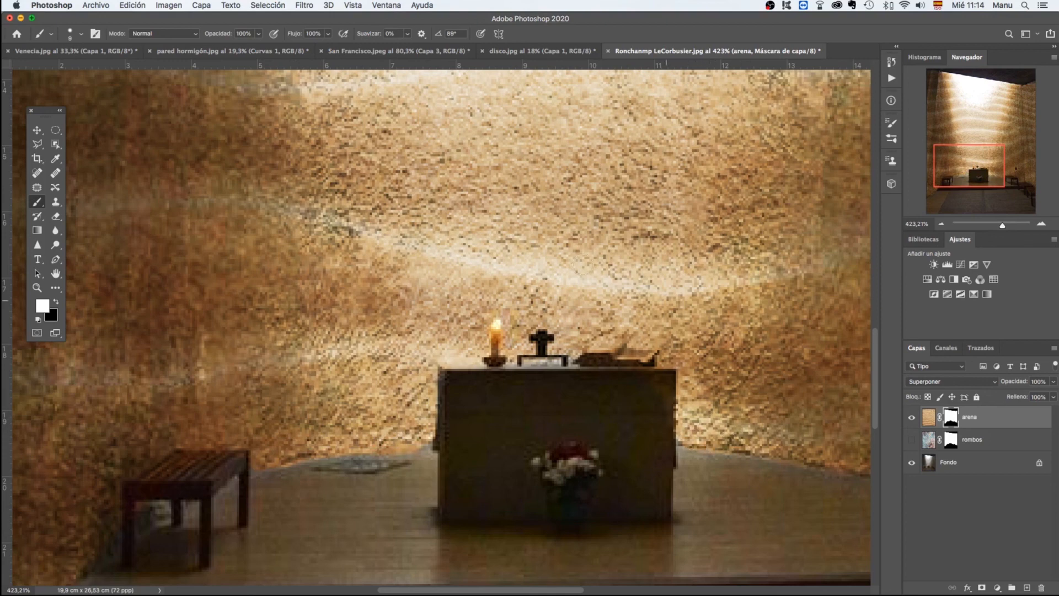
pyautogui.scroll(-10, 401, 448)
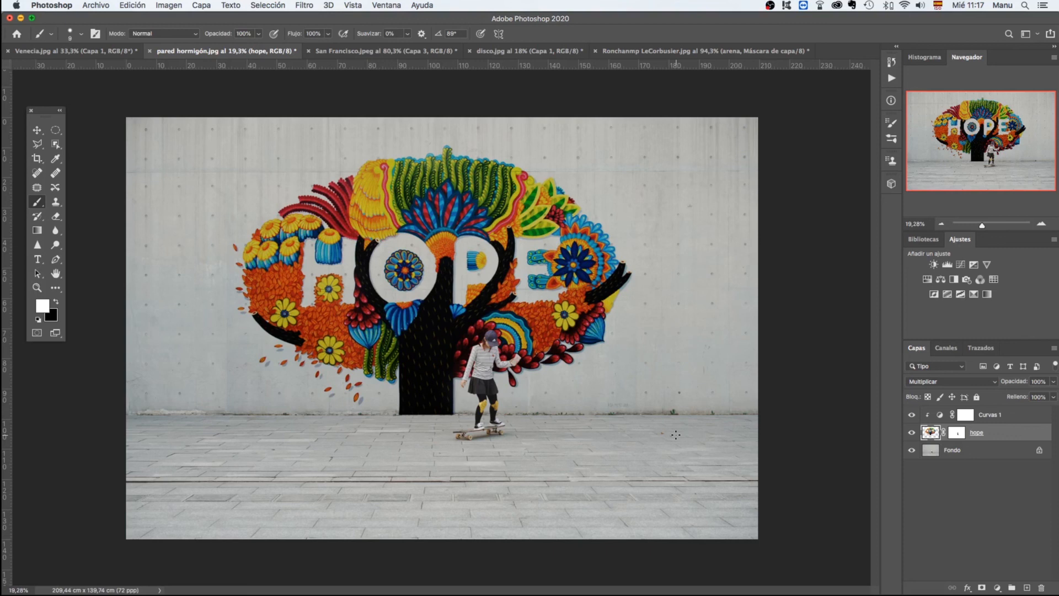
# Switch to the San Francisco.jpeg document to review the fireworks composite.
pyautogui.click(385, 51)
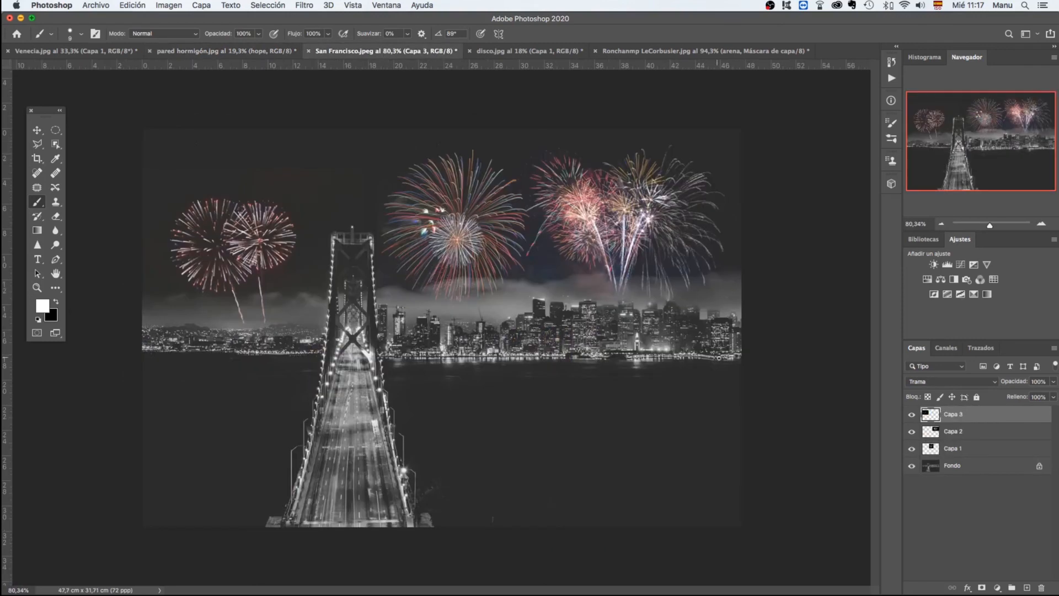